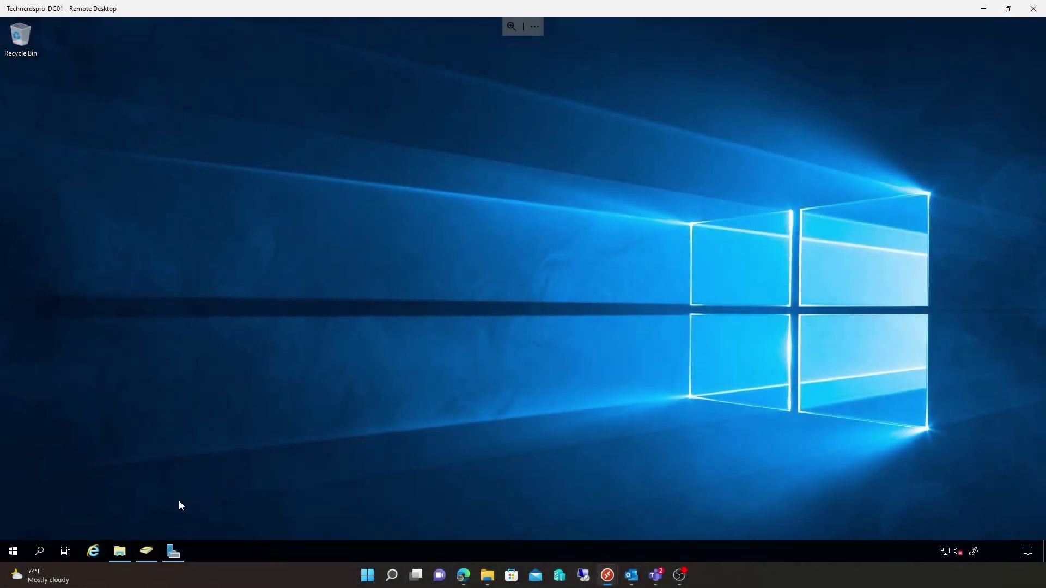
Step: Restore Active Directory Users and Computers and enable View > Advanced Features
click(147, 552)
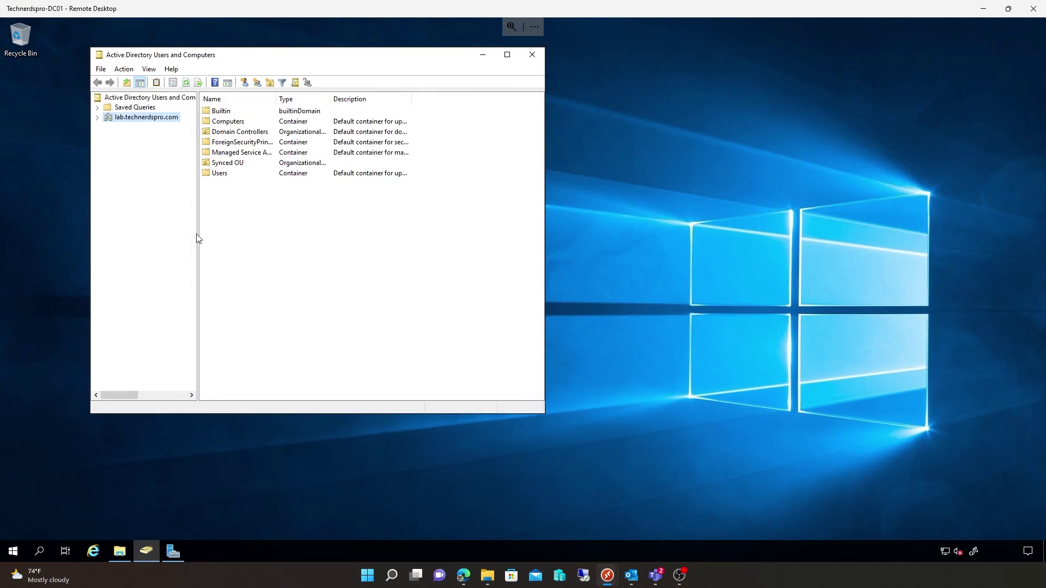
click(149, 69)
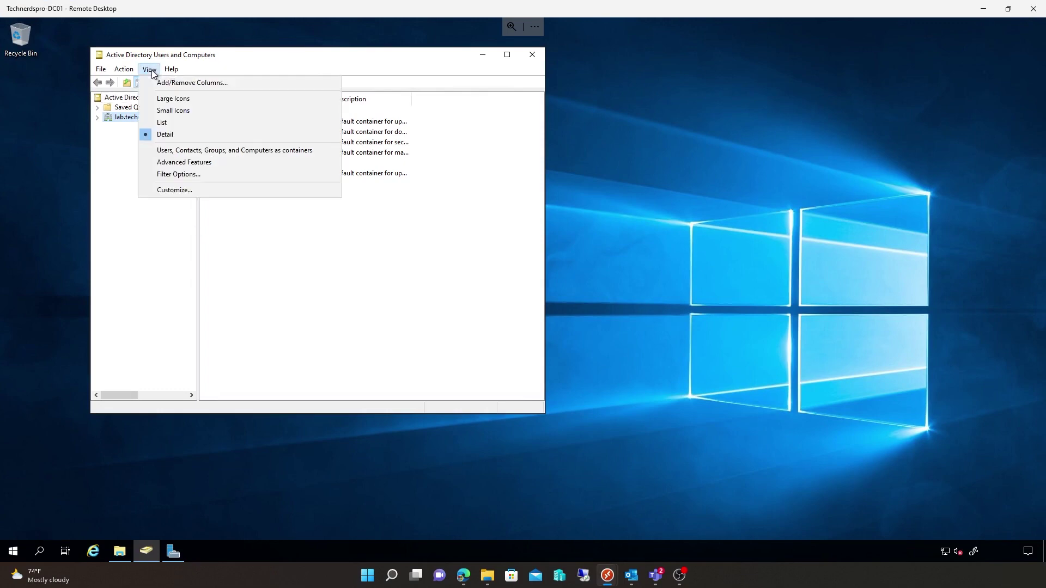
click(164, 163)
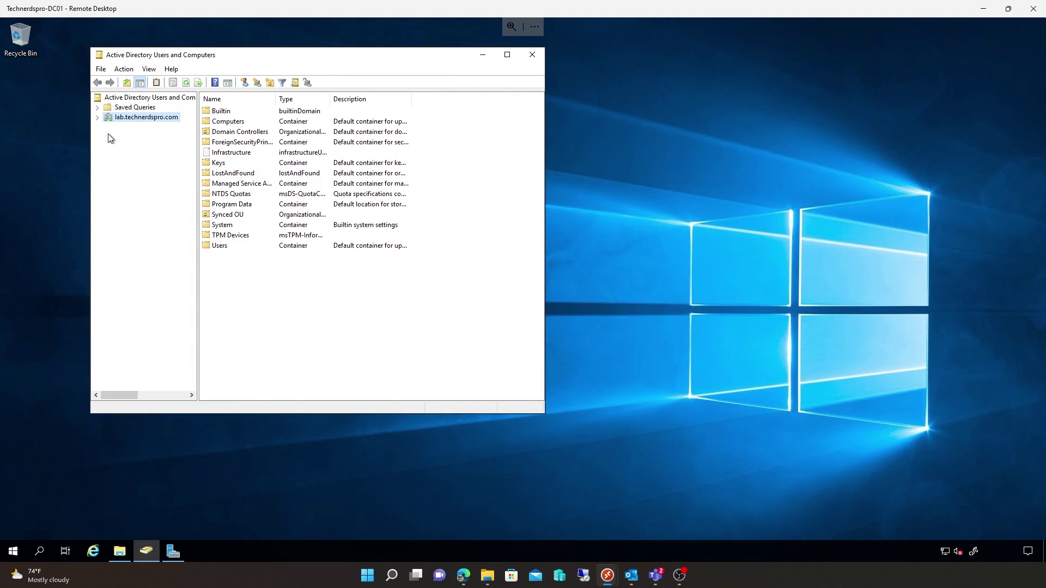
Step: Open the Properties of the lab.technerdspro.com domain
click(98, 118)
click(131, 118)
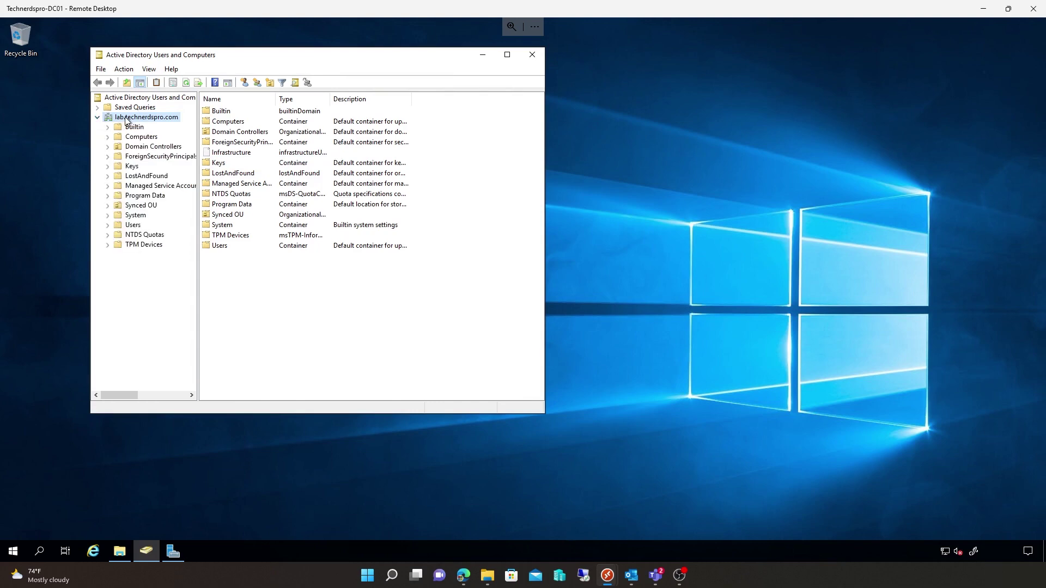
right_click(126, 120)
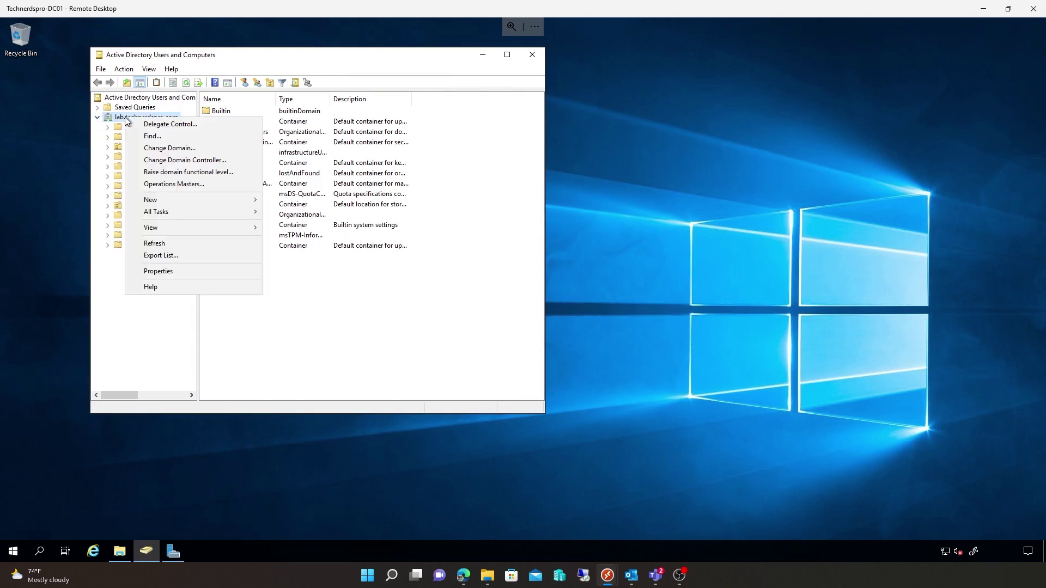
click(176, 273)
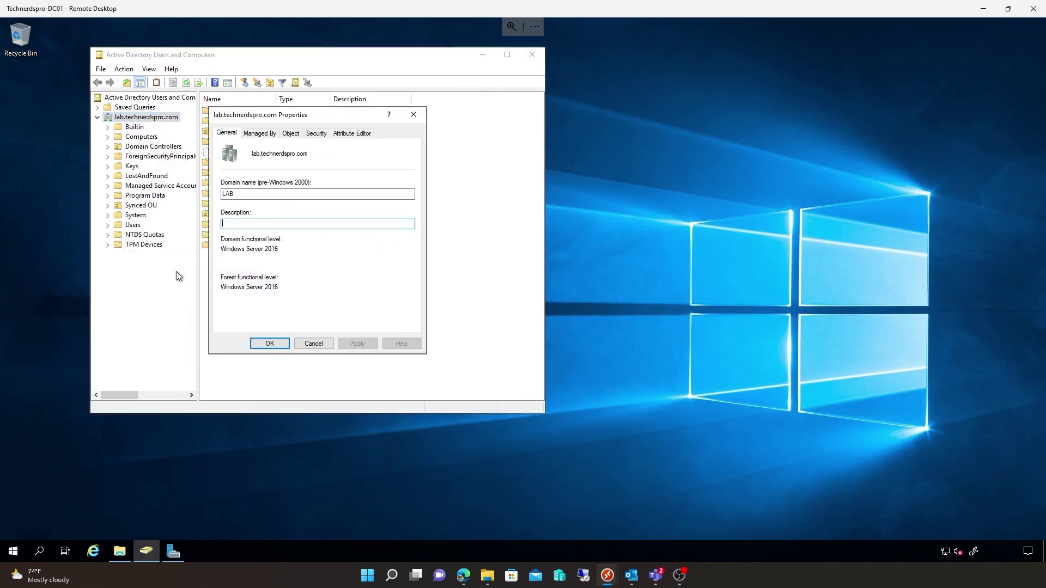
Step: Start a new permission entry in the domain's advanced security settings and choose its principal
click(316, 134)
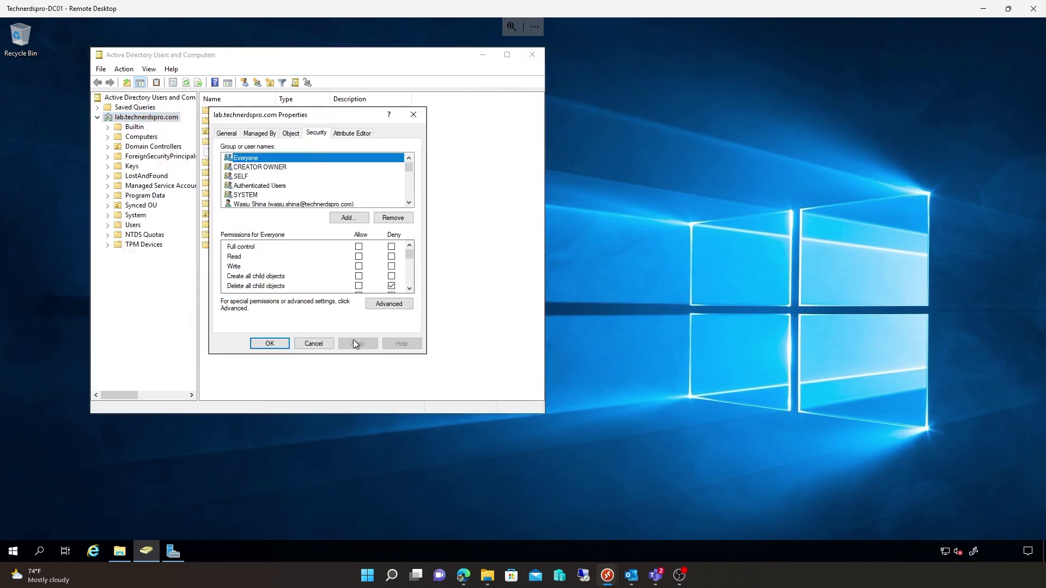
click(388, 304)
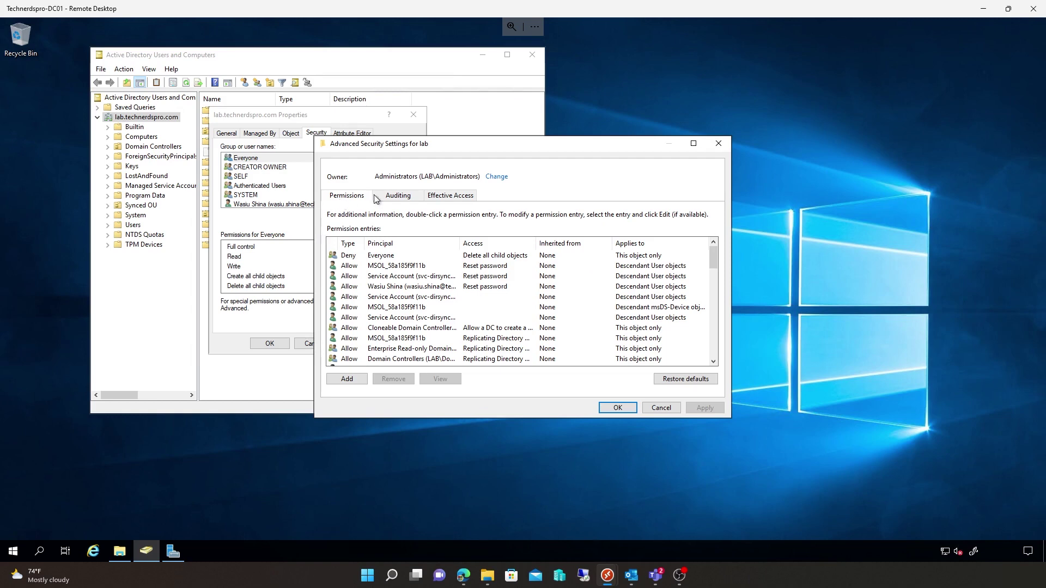
click(394, 196)
click(343, 196)
click(346, 379)
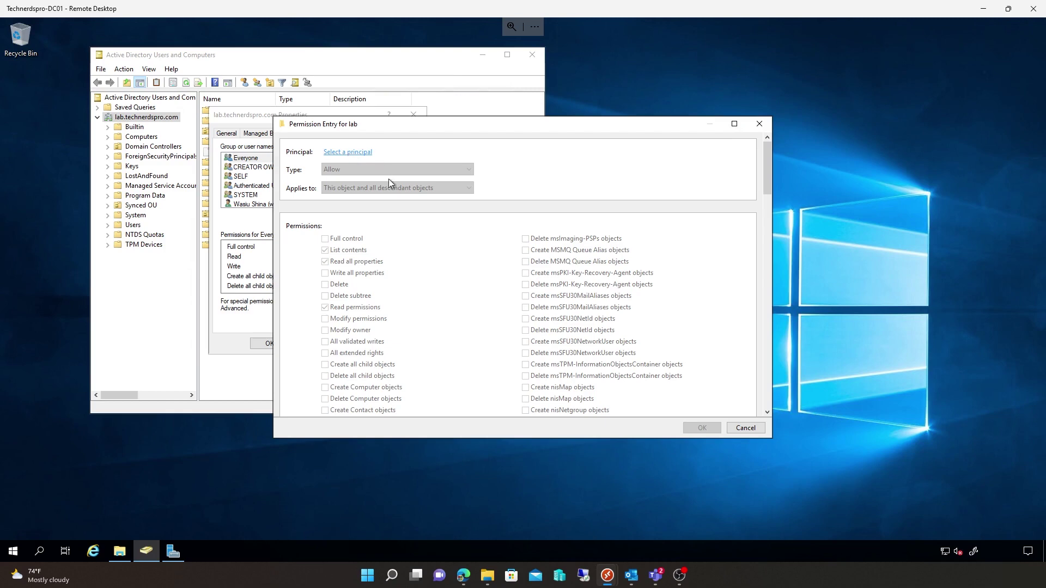
click(352, 153)
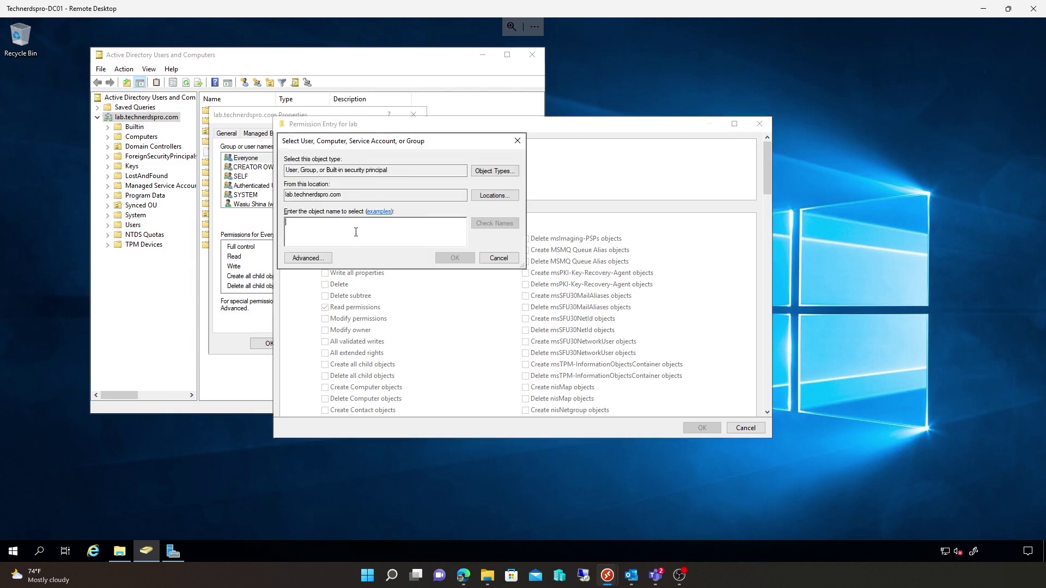
text(eve)
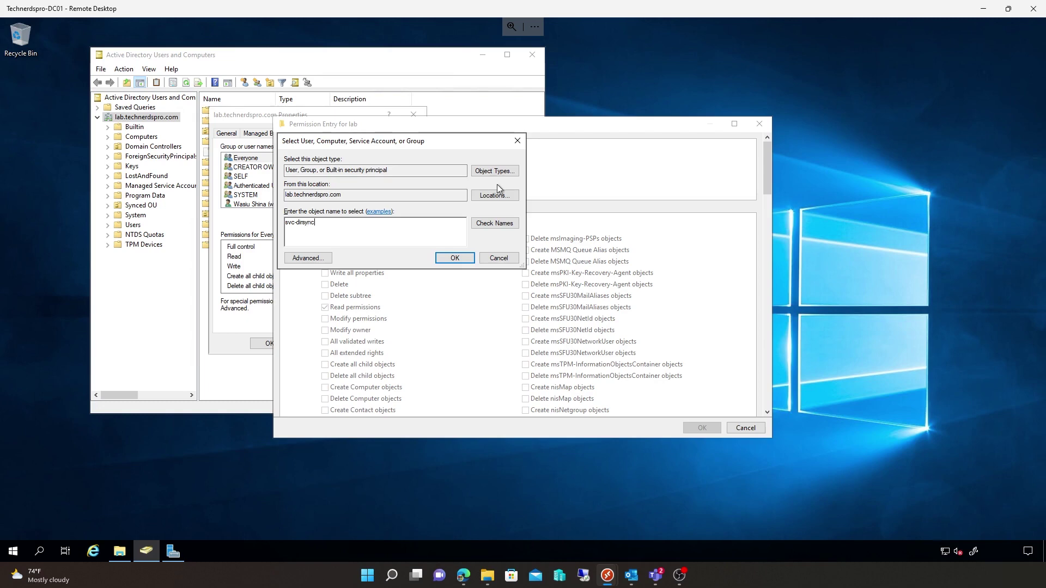
Step: Set svc-dirsync as principal, apply to Descendant User objects, and grant Reset password
click(492, 224)
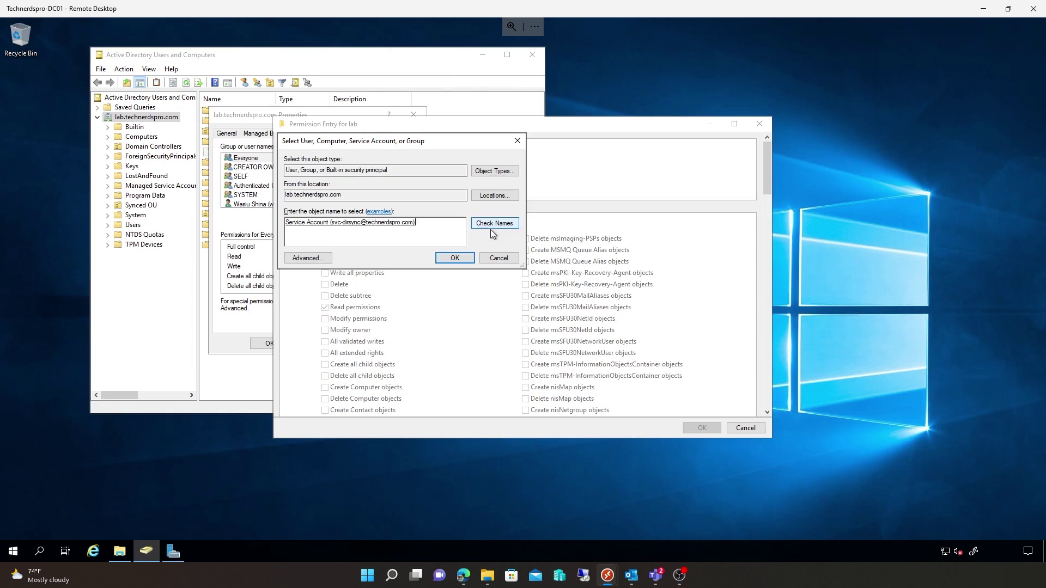
click(456, 258)
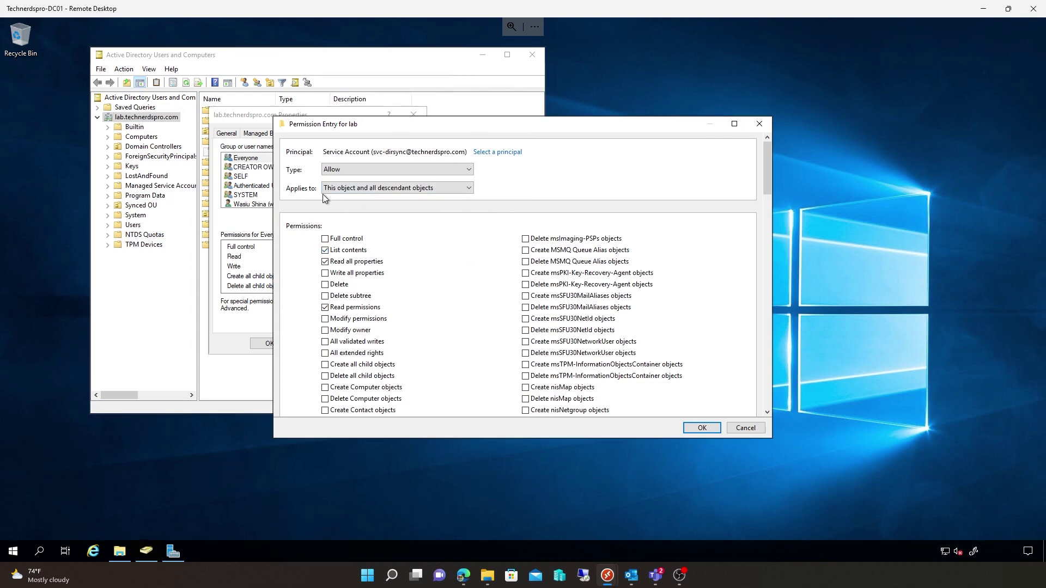
click(401, 191)
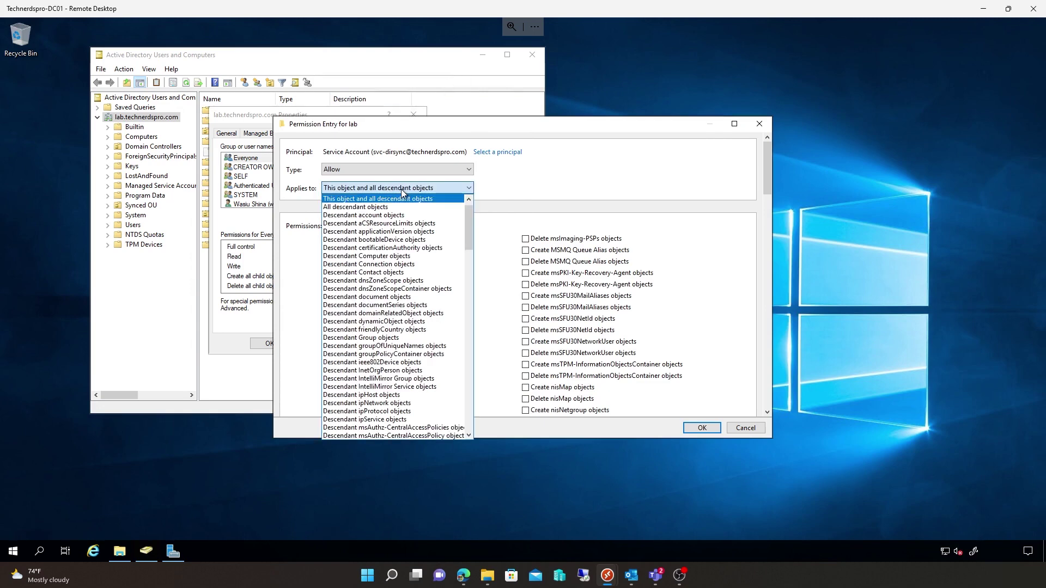
scroll(392, 311, down, 5)
scroll(425, 351, down, 5)
scroll(431, 362, down, 5)
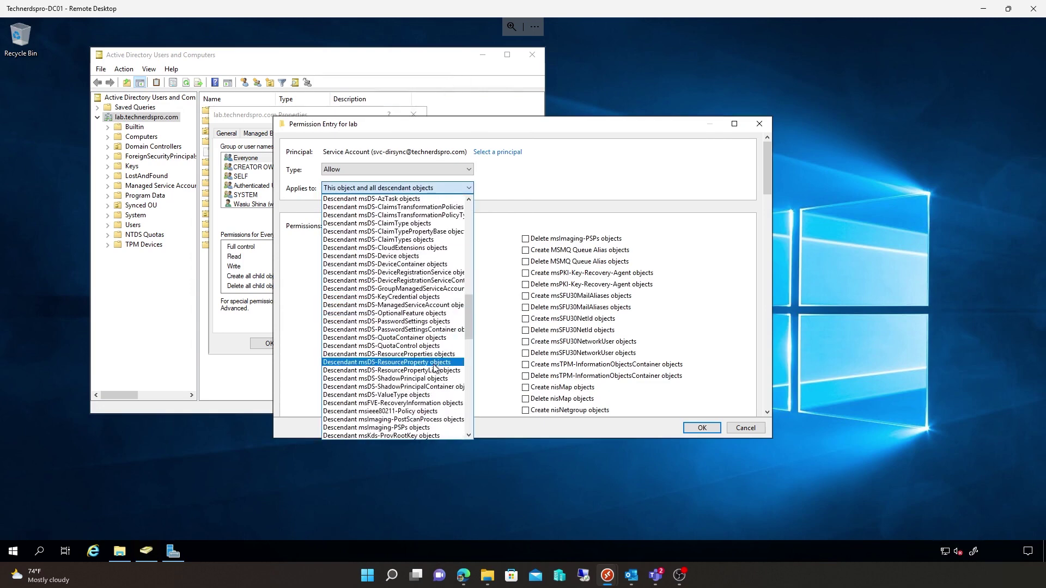
scroll(434, 364, down, 5)
scroll(433, 366, down, 5)
scroll(436, 369, down, 3)
scroll(436, 369, down, 3)
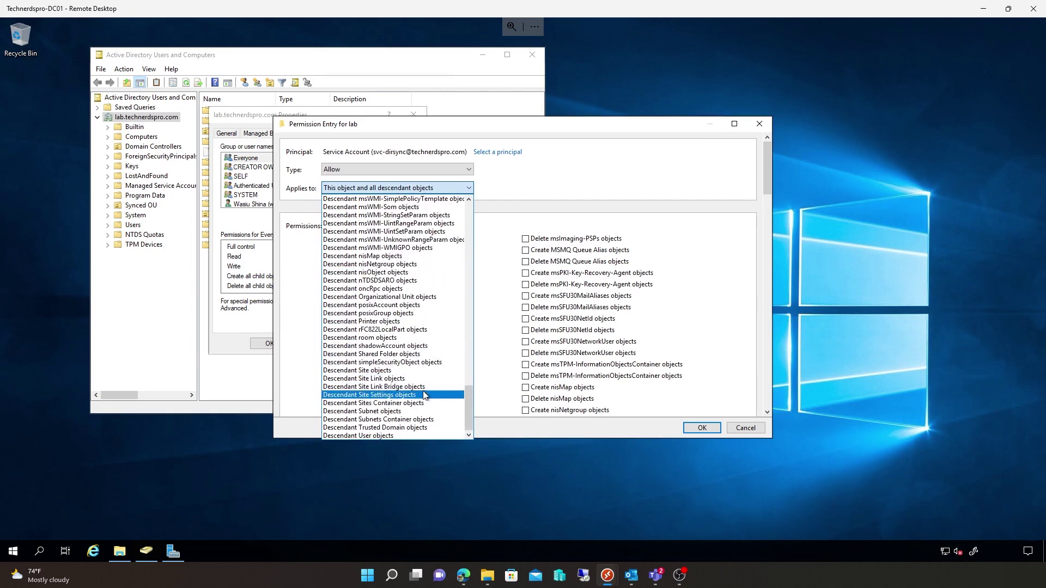
click(393, 435)
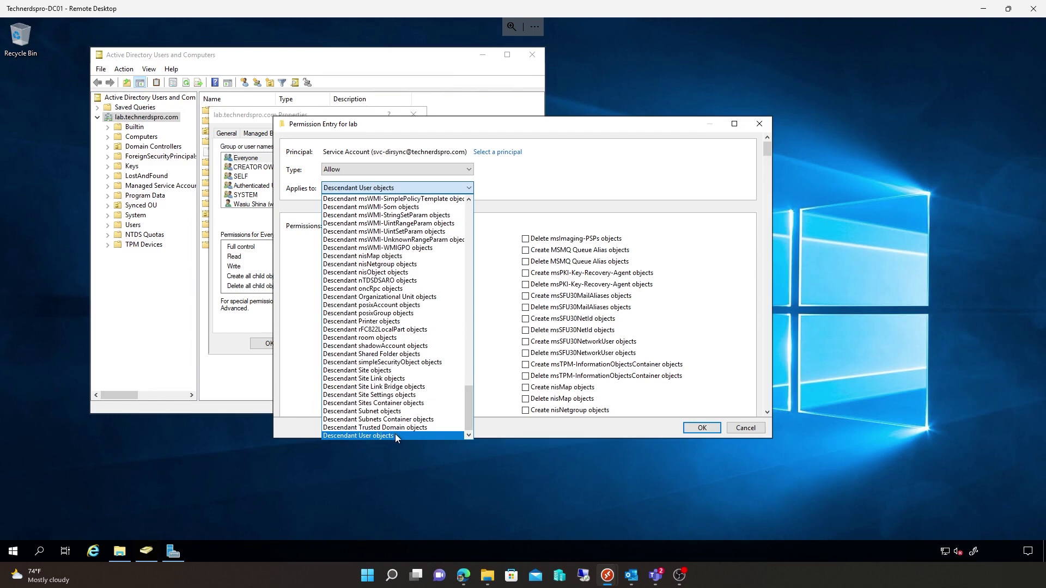
click(394, 434)
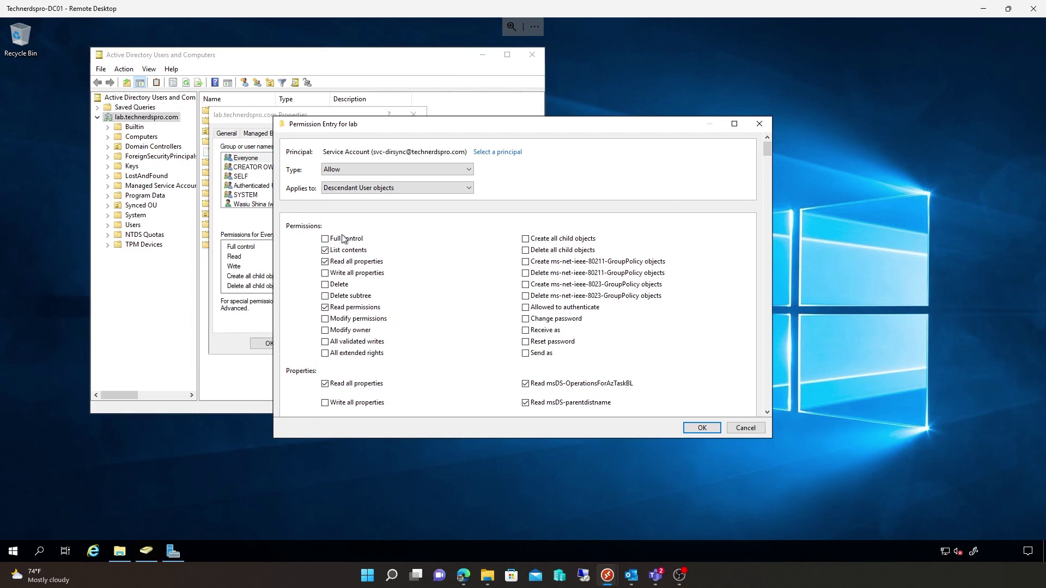
click(526, 342)
scroll(453, 345, down, 2)
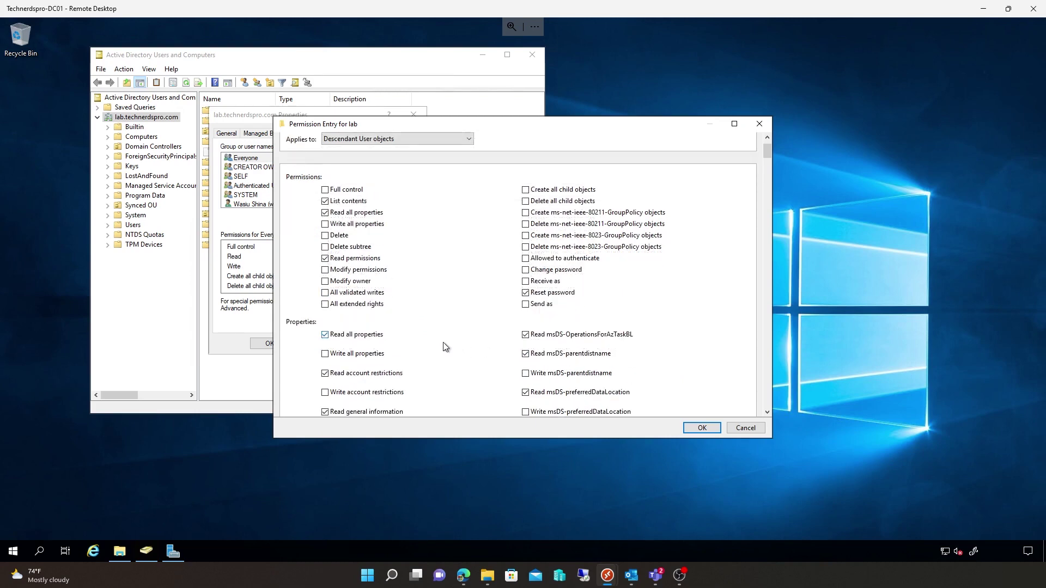
scroll(446, 346, down, 1)
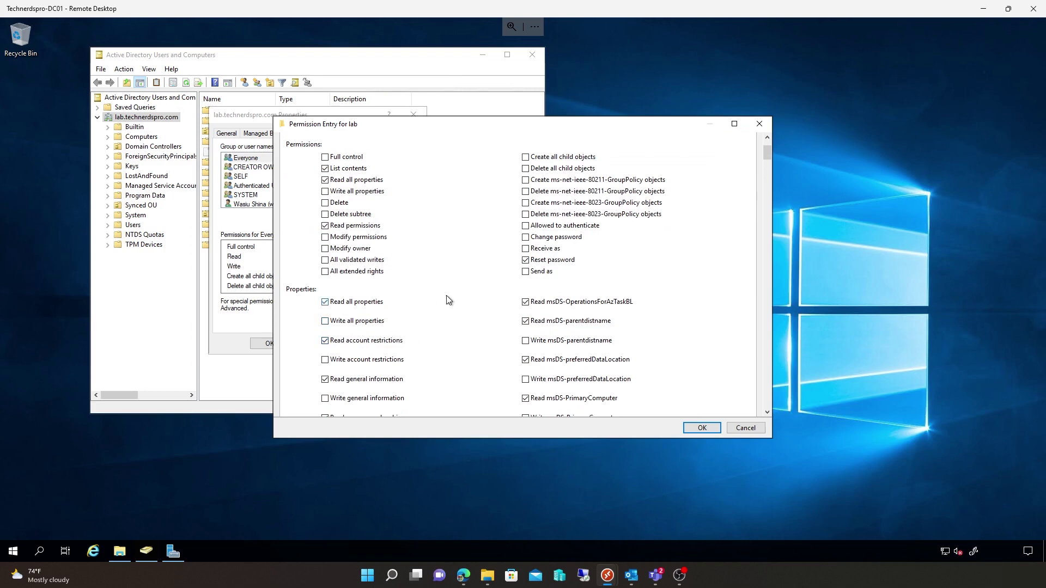
scroll(448, 302, down, 2)
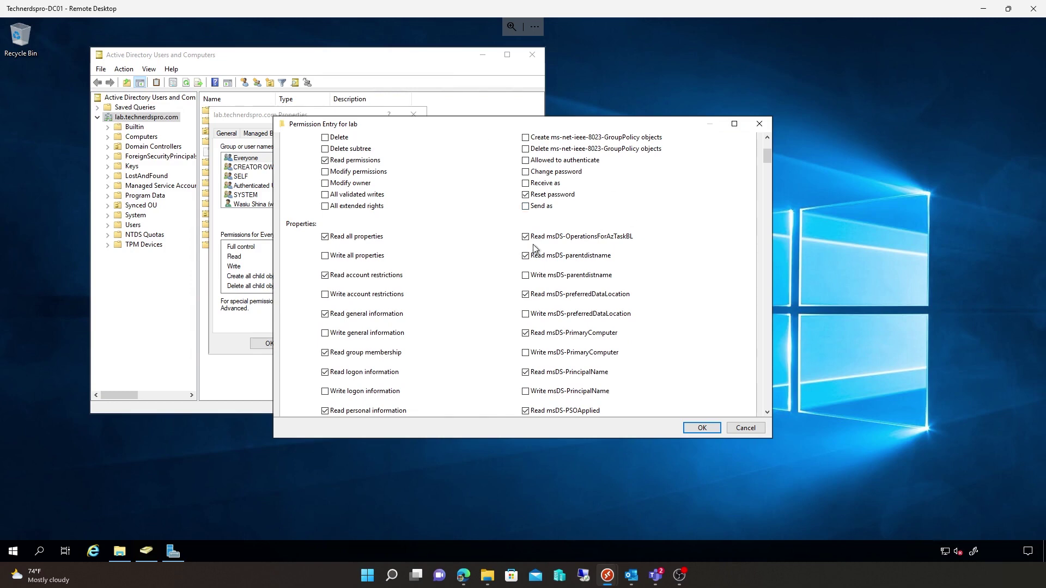
scroll(382, 261, down, 3)
scroll(382, 260, down, 3)
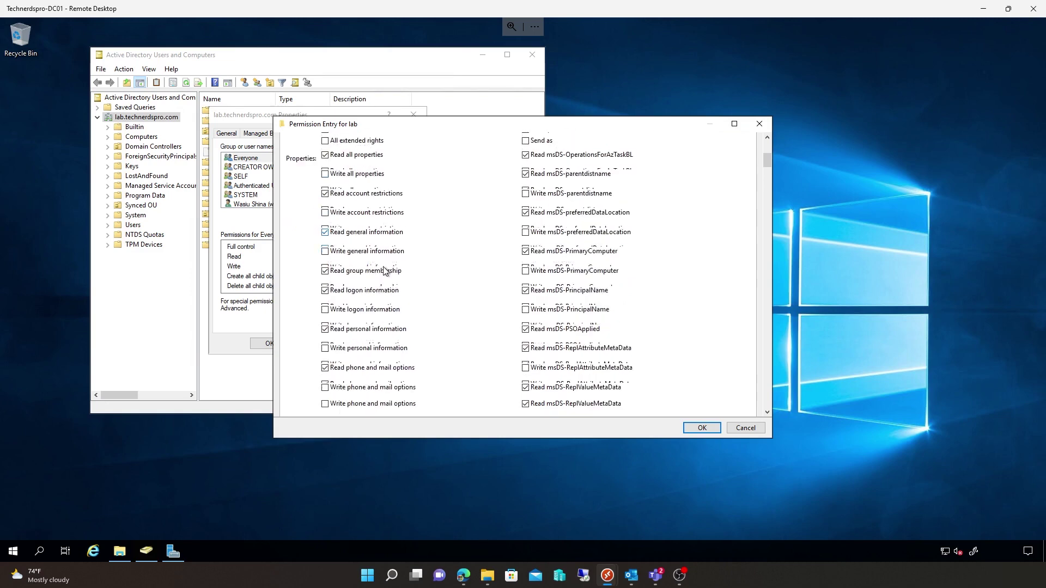
scroll(393, 294, down, 3)
scroll(402, 332, down, 3)
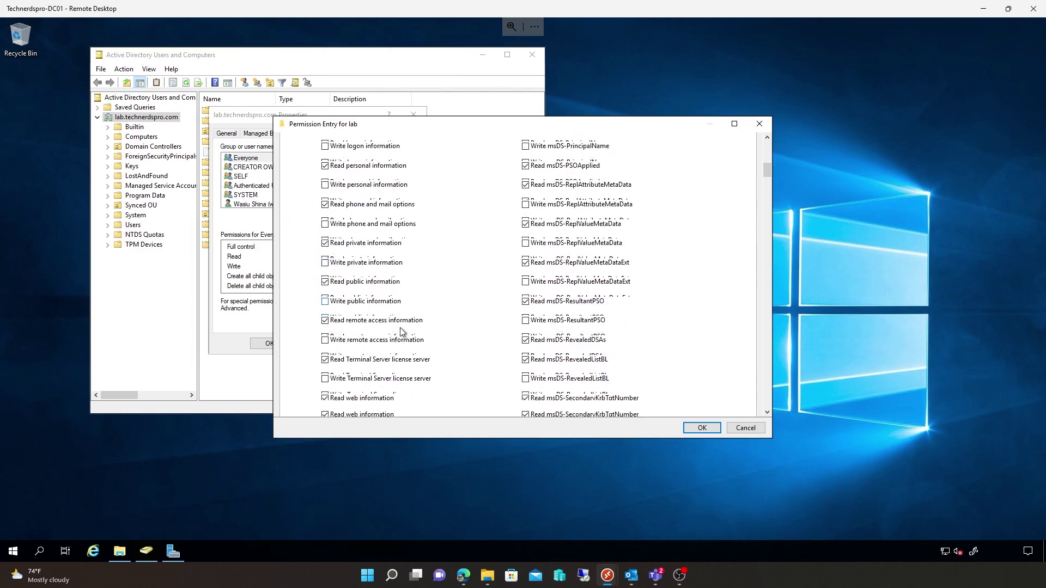
scroll(399, 328, down, 3)
scroll(400, 327, down, 3)
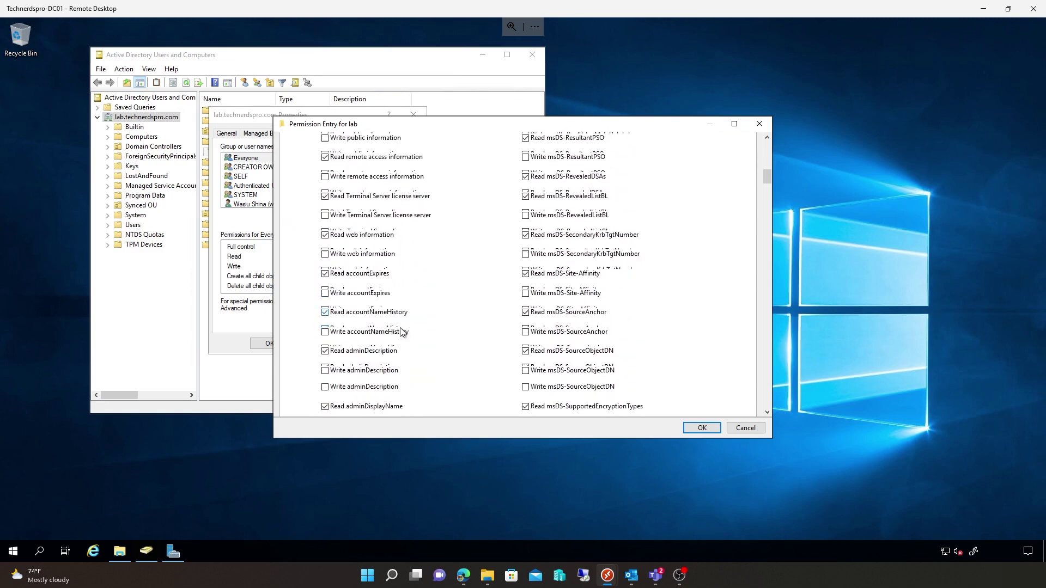
scroll(400, 328, down, 3)
scroll(399, 328, down, 3)
scroll(400, 328, down, 2)
scroll(400, 329, down, 3)
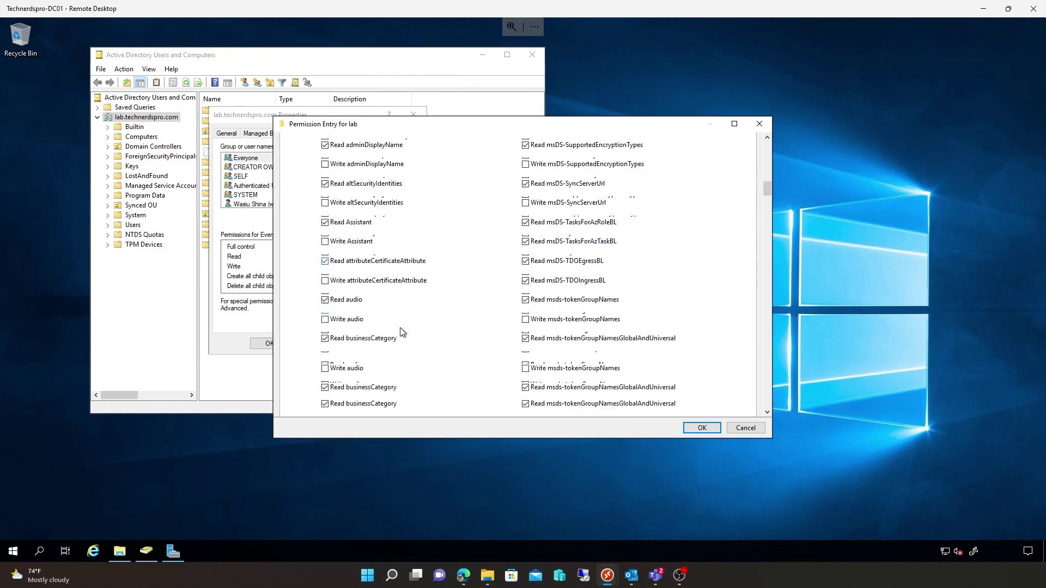
scroll(401, 328, down, 3)
scroll(401, 329, down, 3)
scroll(400, 328, down, 3)
scroll(402, 335, down, 3)
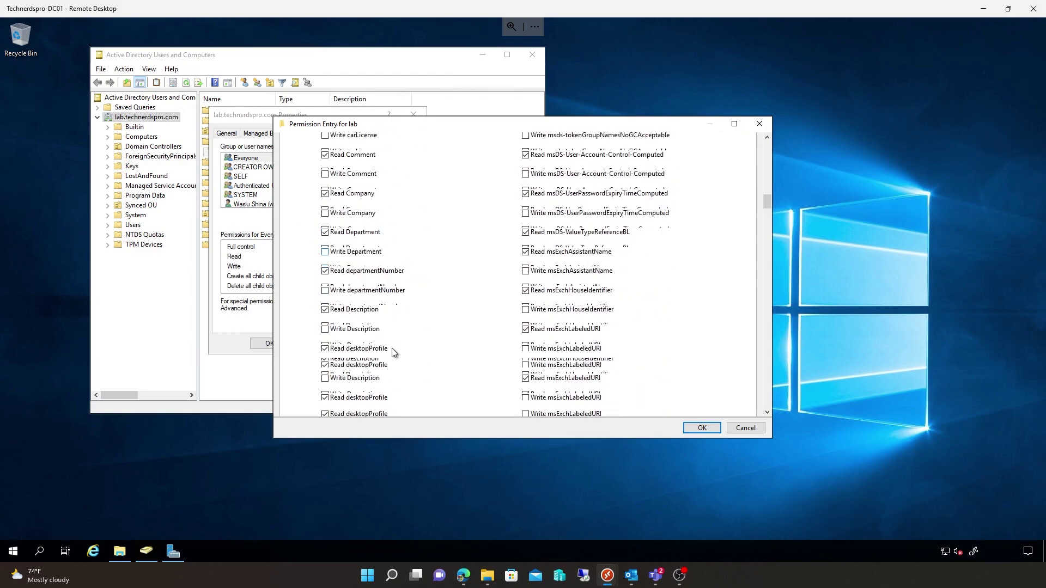
scroll(402, 335, down, 3)
scroll(396, 351, down, 3)
scroll(393, 354, down, 2)
scroll(394, 354, down, 2)
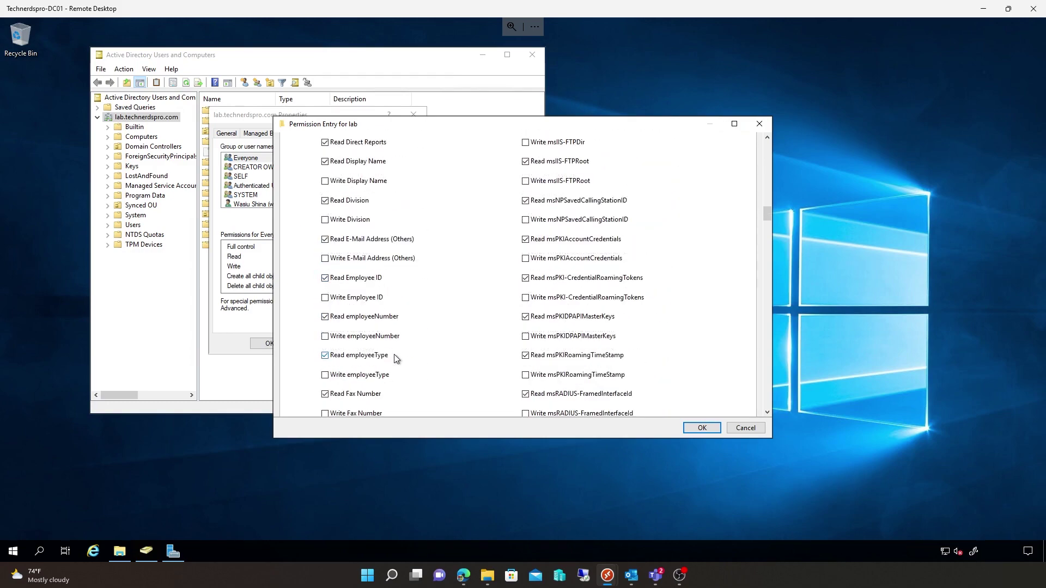
scroll(394, 357, down, 1)
scroll(394, 357, down, 3)
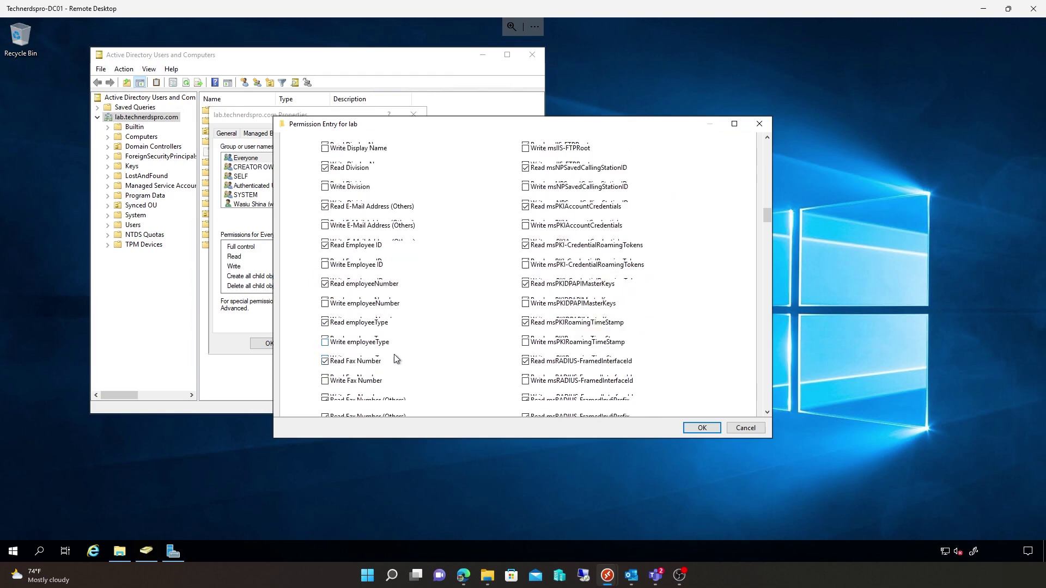
scroll(393, 357, down, 3)
scroll(393, 357, down, 3)
scroll(394, 357, down, 2)
scroll(394, 358, down, 3)
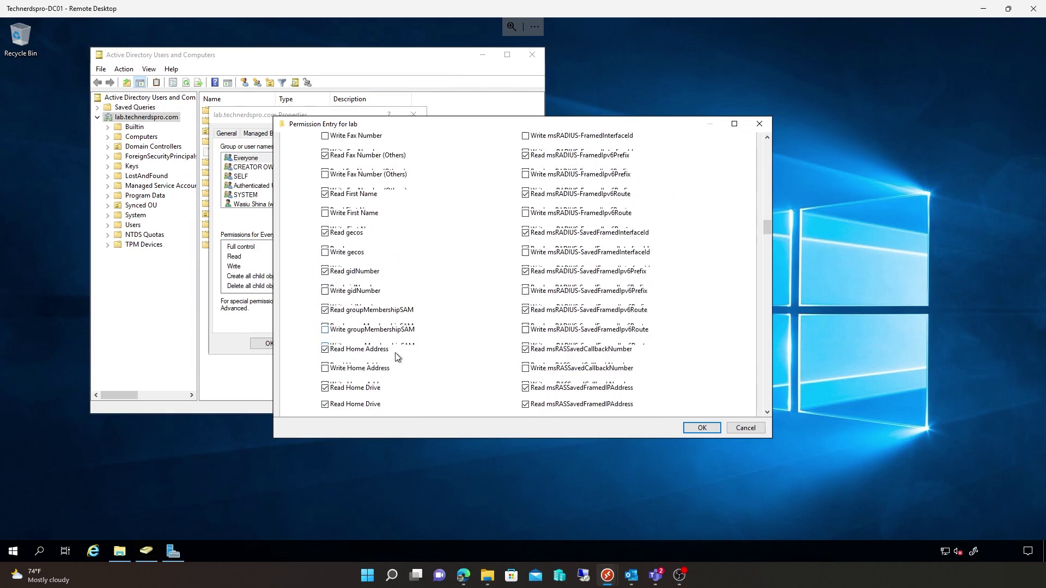
scroll(394, 358, down, 3)
scroll(394, 358, down, 3)
scroll(394, 357, down, 2)
scroll(399, 357, down, 3)
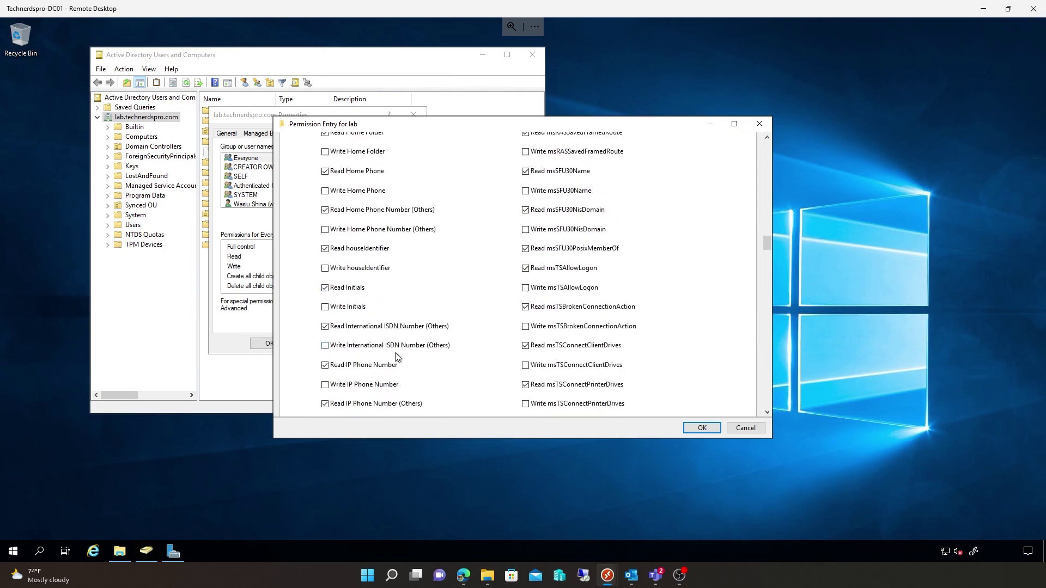
scroll(399, 358, down, 3)
scroll(399, 356, down, 3)
scroll(399, 357, down, 2)
scroll(399, 357, down, 1)
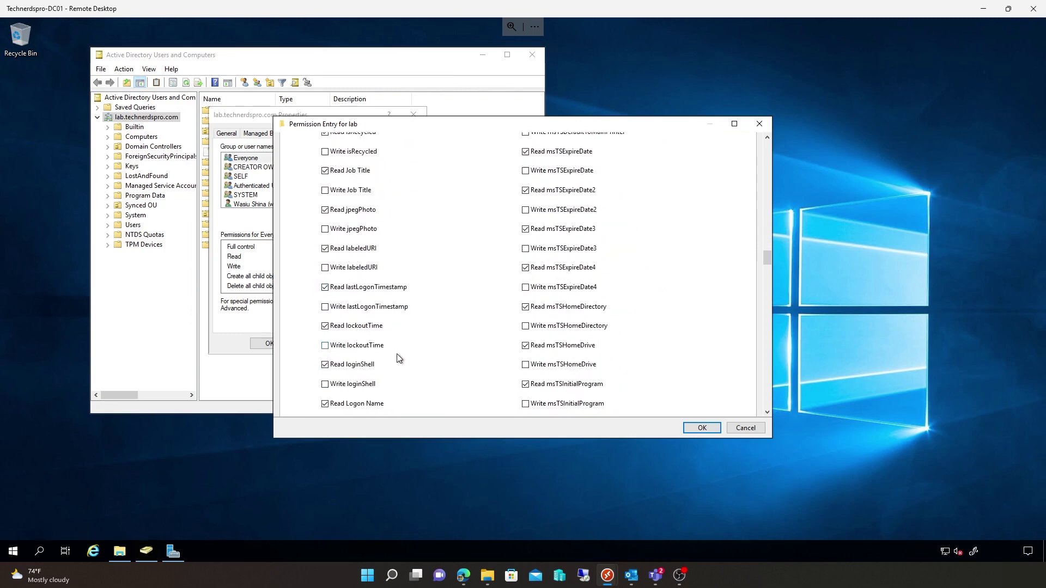
Step: Grant Write lockoutTime and Write pwdLastSet on the svc-dirsync entry
click(325, 345)
scroll(629, 290, down, 3)
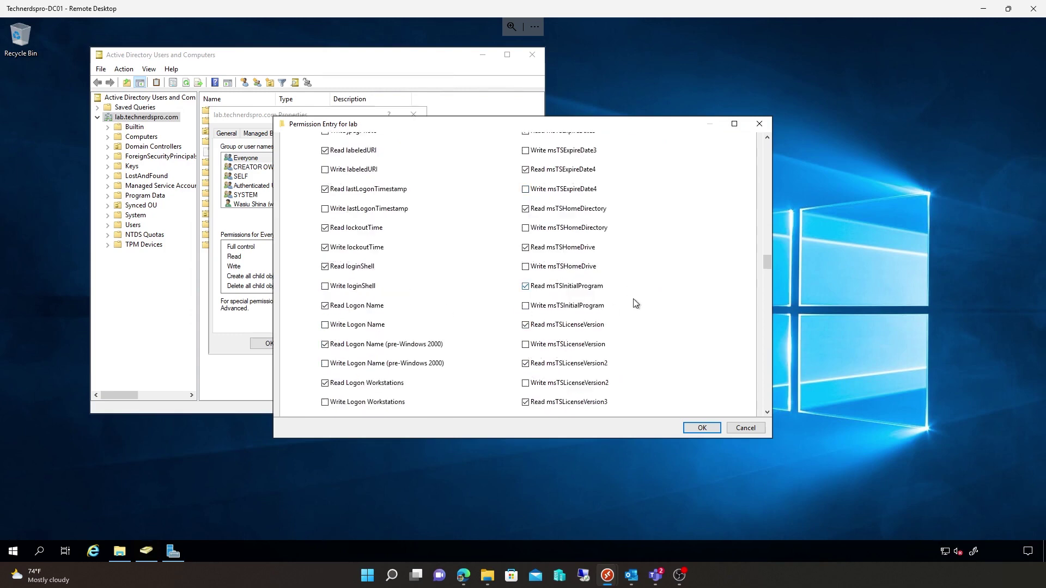
scroll(633, 298, down, 3)
scroll(635, 303, down, 3)
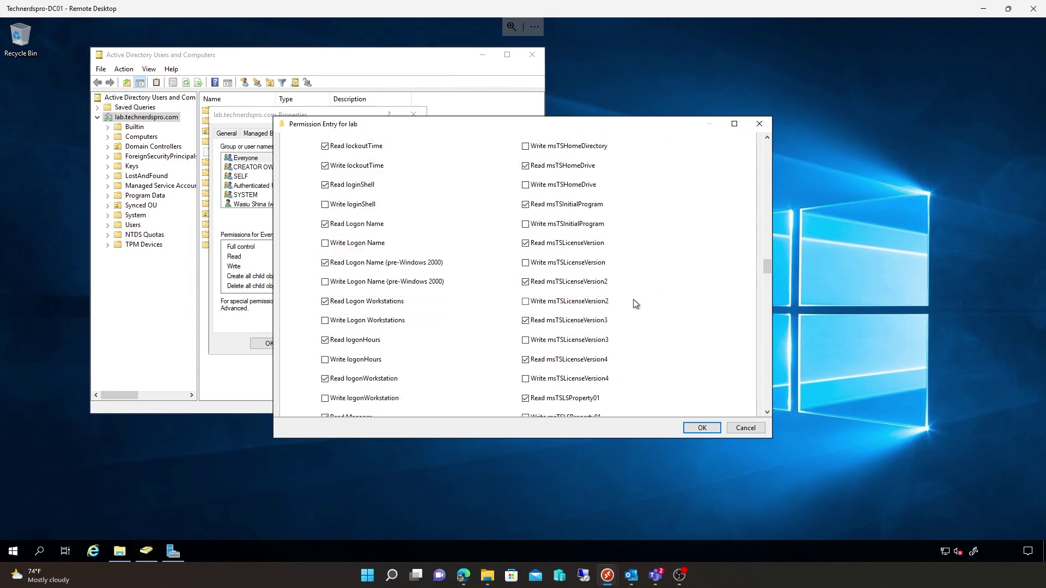
scroll(634, 303, down, 2)
scroll(635, 303, down, 2)
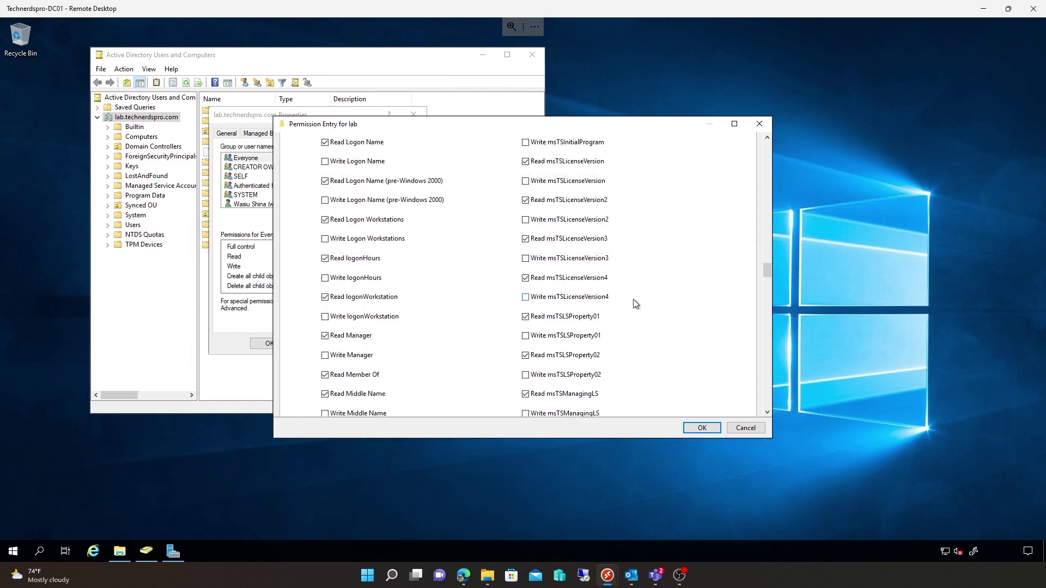
scroll(633, 299, down, 2)
scroll(634, 299, down, 2)
scroll(633, 299, down, 1)
scroll(632, 300, down, 3)
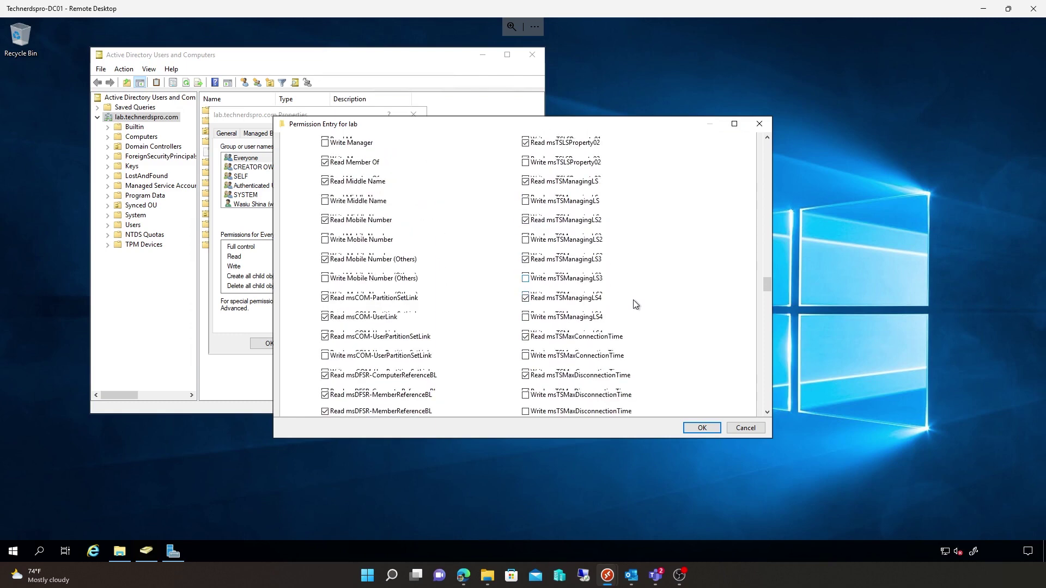
scroll(632, 300, down, 3)
scroll(634, 301, down, 3)
scroll(634, 302, down, 3)
scroll(634, 302, down, 3)
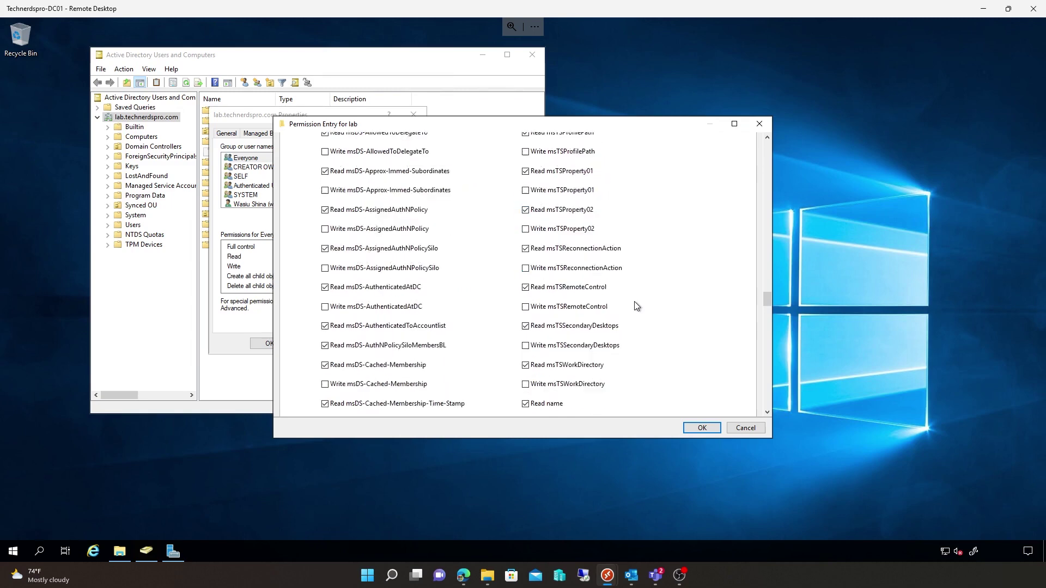
scroll(634, 301, down, 3)
scroll(634, 302, down, 3)
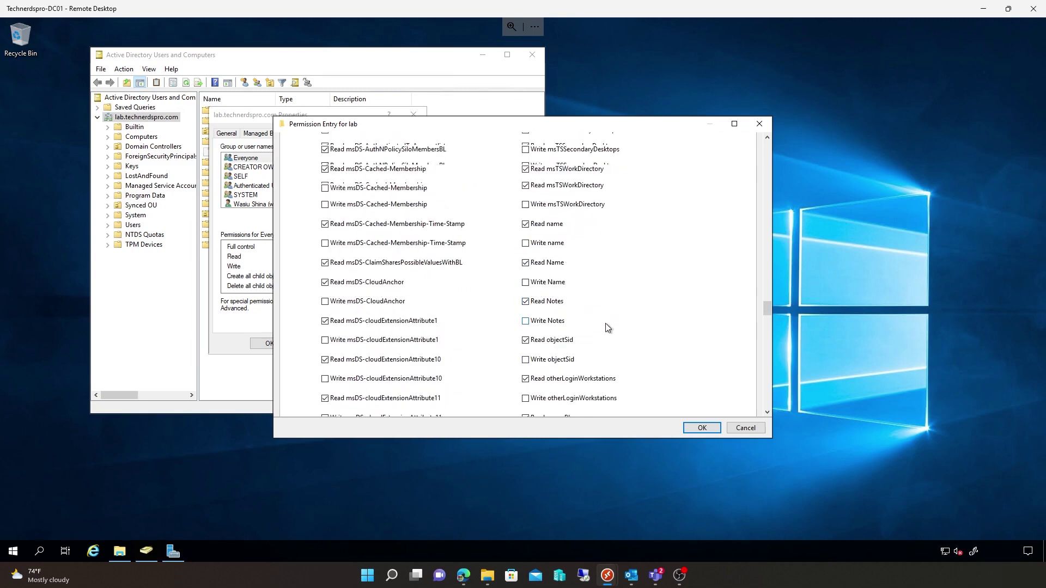
scroll(607, 327, down, 3)
scroll(607, 327, down, 3)
scroll(606, 327, down, 3)
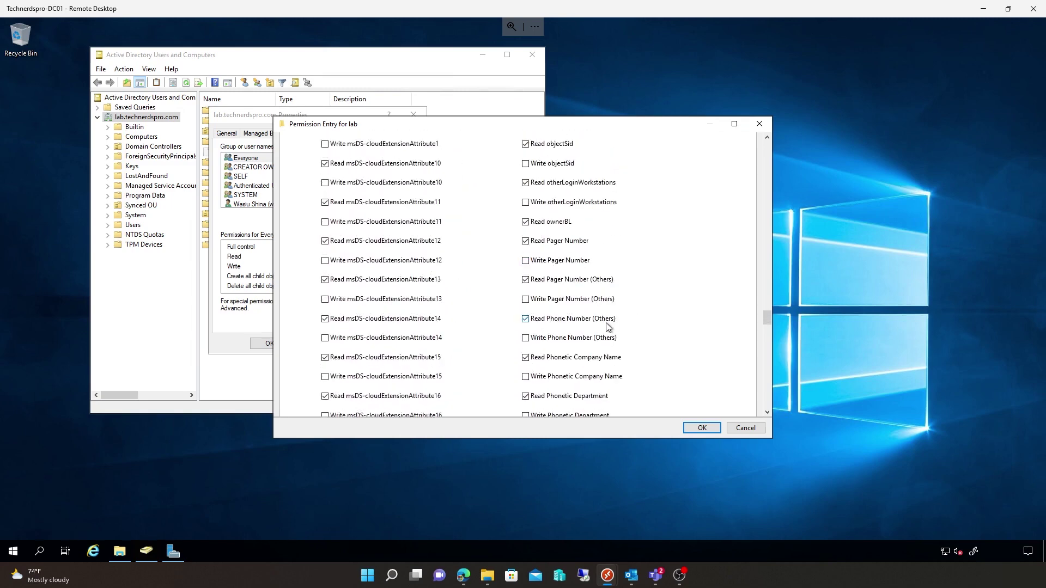
scroll(607, 327, down, 3)
scroll(606, 327, down, 3)
scroll(606, 328, down, 3)
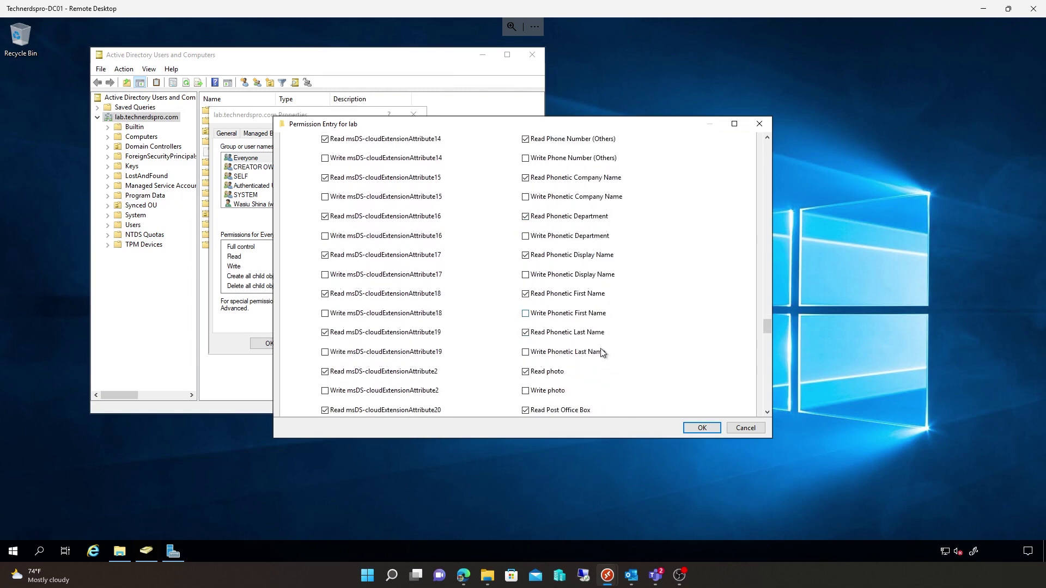
scroll(603, 353, down, 3)
scroll(603, 353, down, 3)
scroll(593, 359, down, 3)
scroll(592, 364, down, 2)
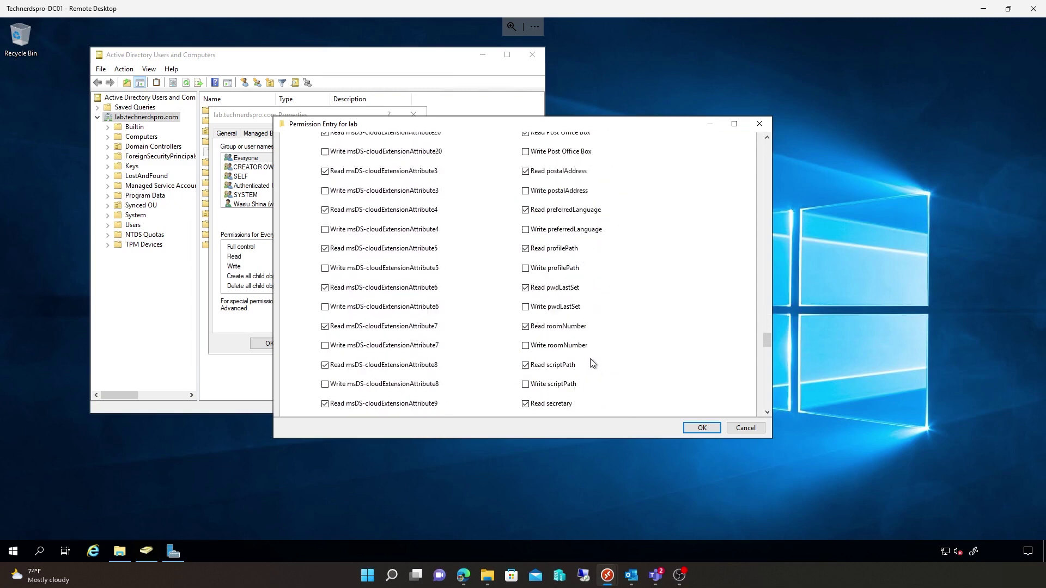
click(526, 307)
Step: Confirm the permission entry, apply the advanced security settings, and close domain Properties
click(703, 427)
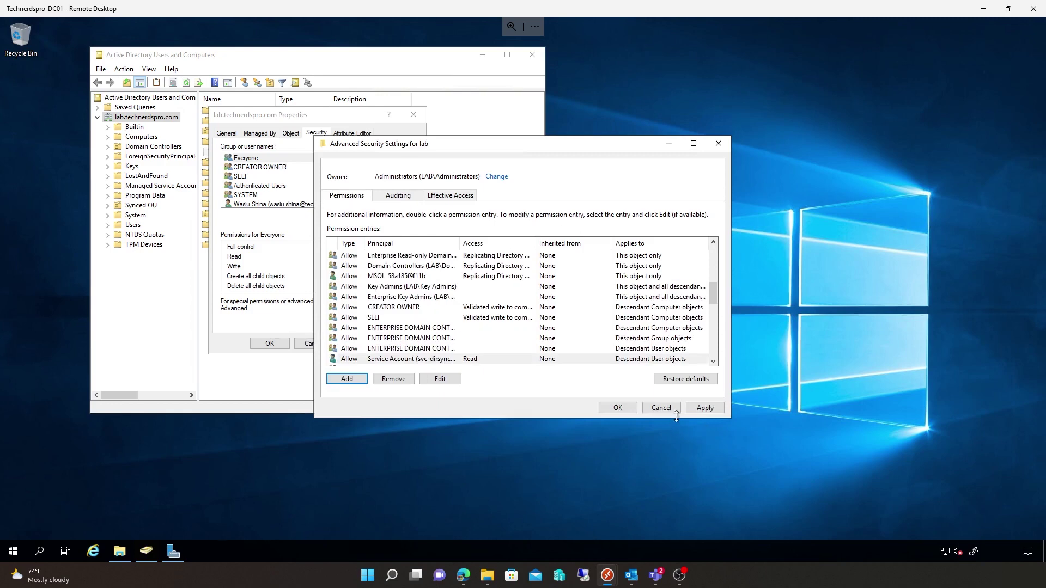
click(705, 408)
click(618, 408)
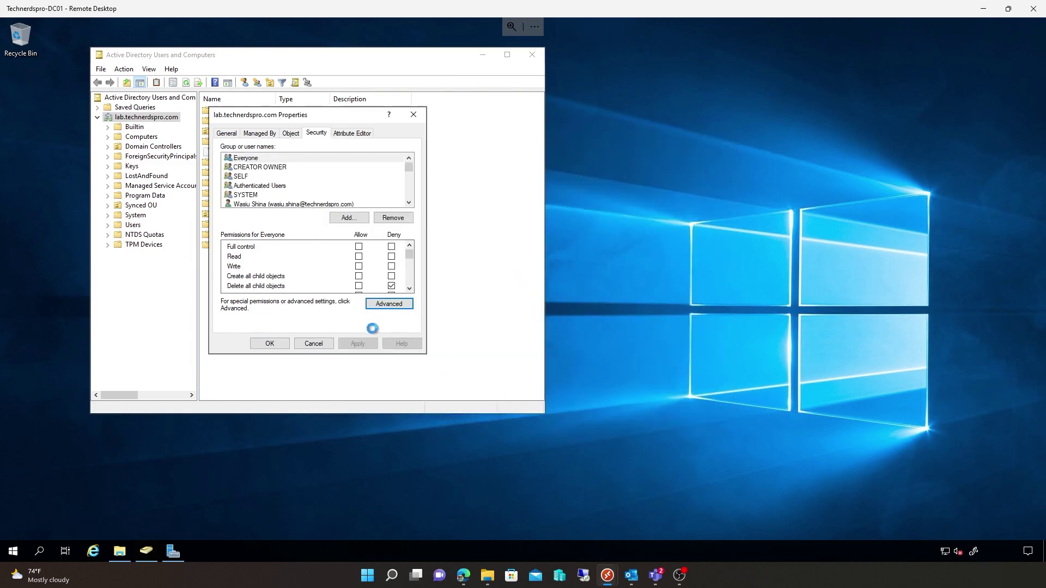
click(270, 343)
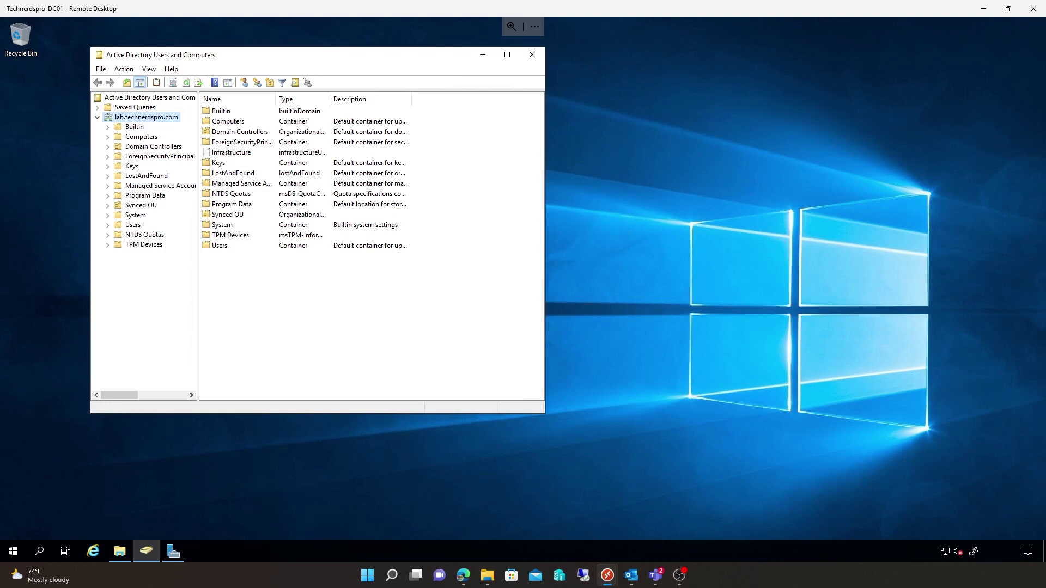
Step: Launch Group Policy Management from the Server Manager Tools menu
click(172, 552)
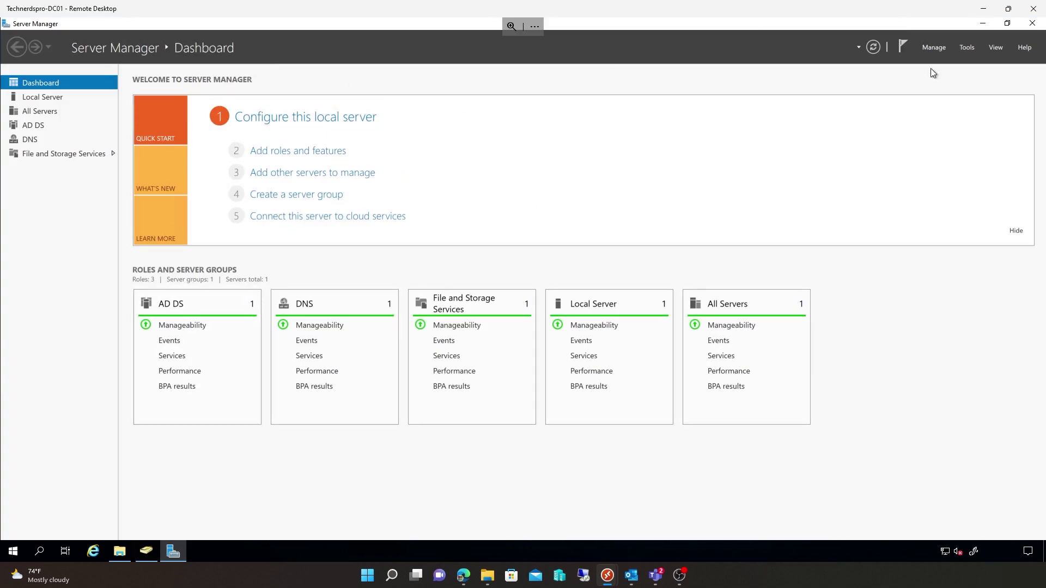
click(956, 49)
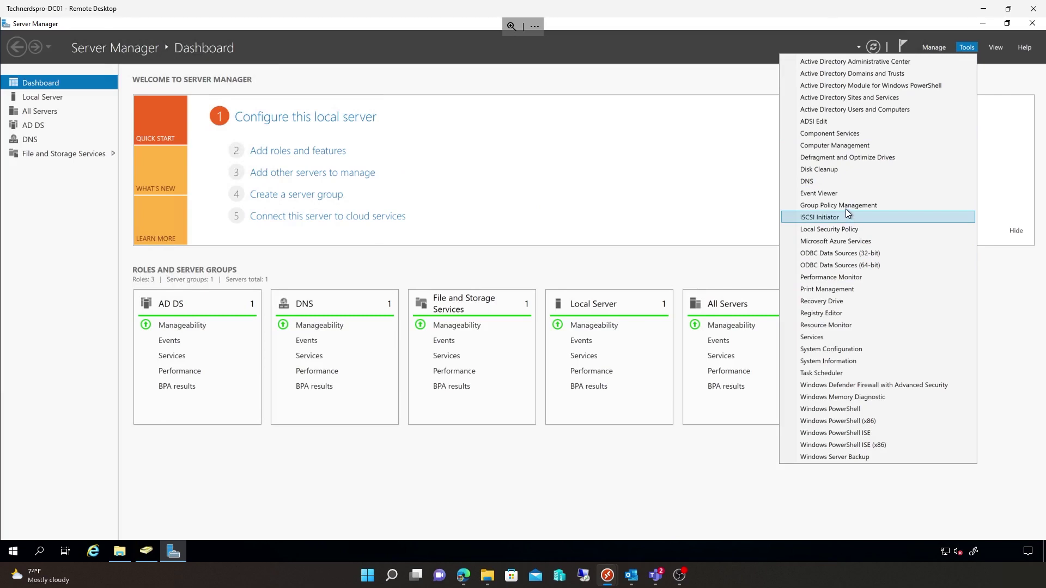
click(845, 207)
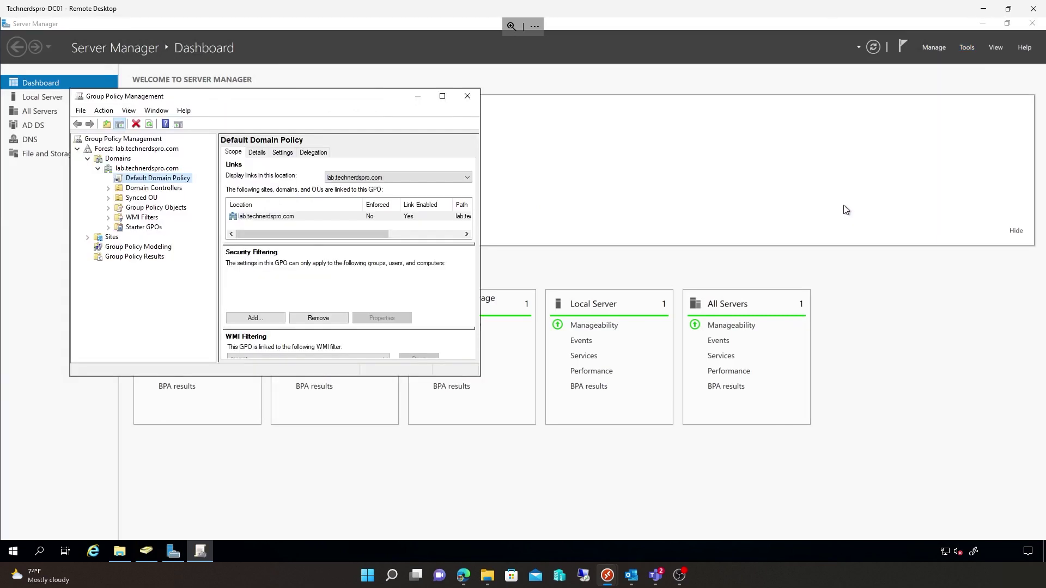
Step: View the Default Domain Policy settings report, then open the policy for editing
click(282, 153)
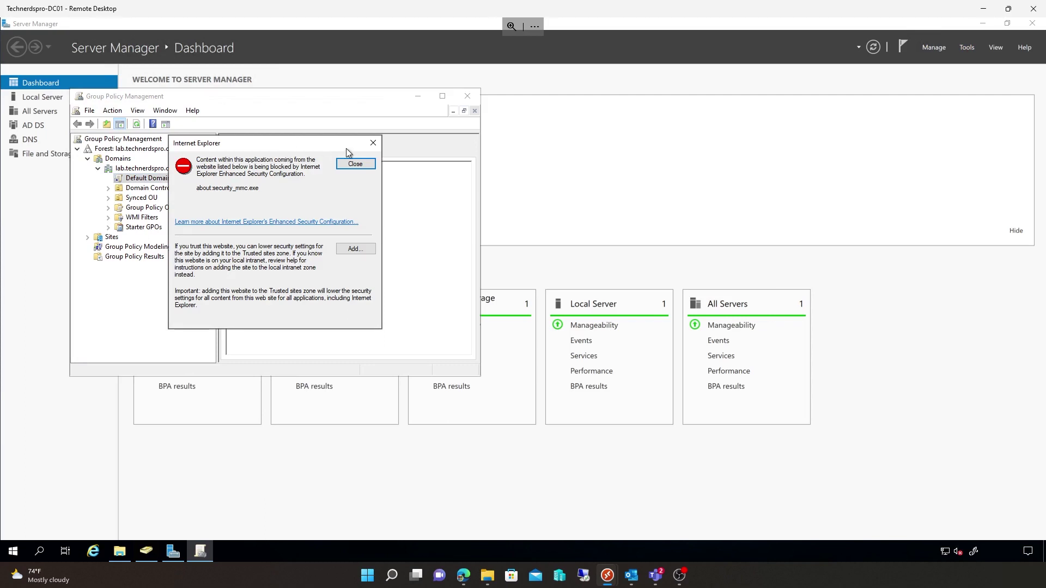
click(372, 143)
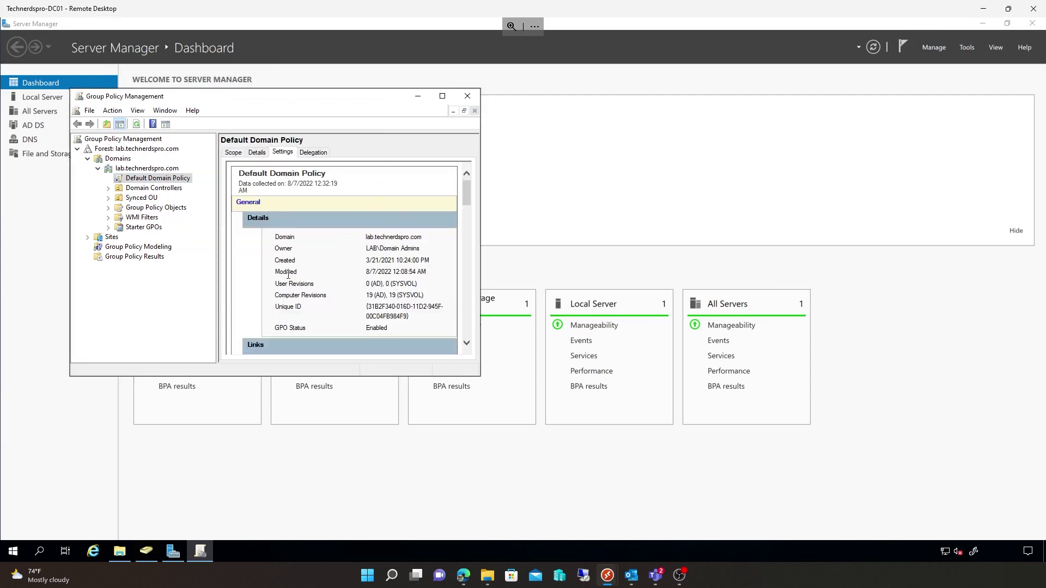
scroll(343, 245, down, 3)
scroll(298, 282, down, 3)
scroll(298, 283, down, 2)
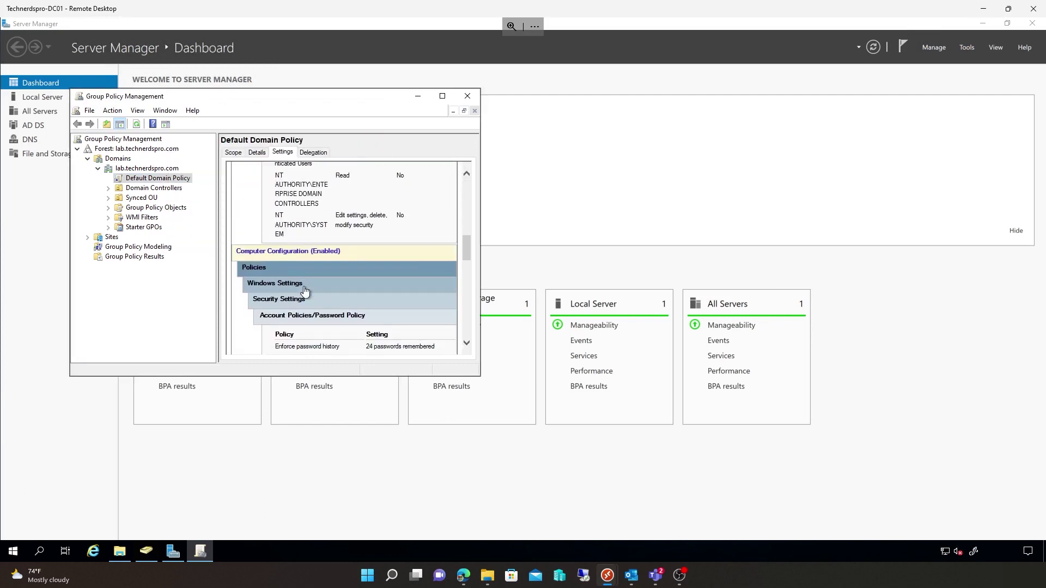
right_click(273, 255)
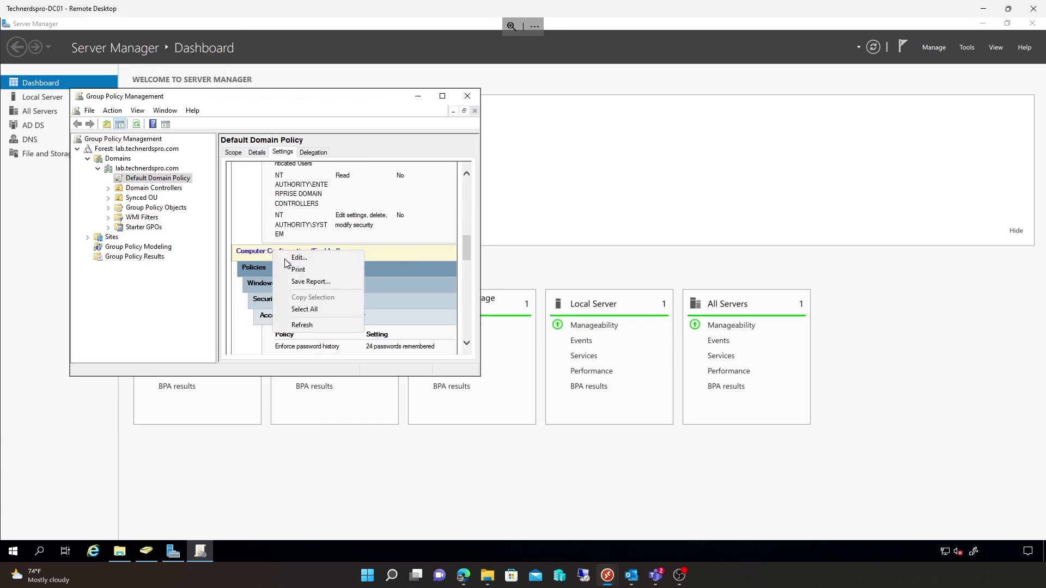
click(285, 259)
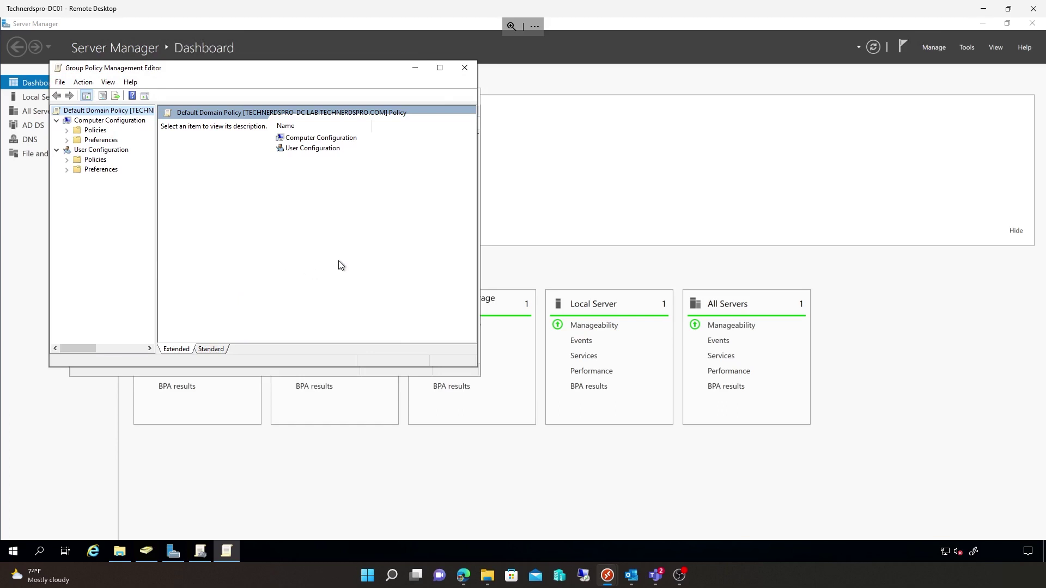
Step: Define Minimum password age as 0 days under Account Policies > Password Policy
click(67, 132)
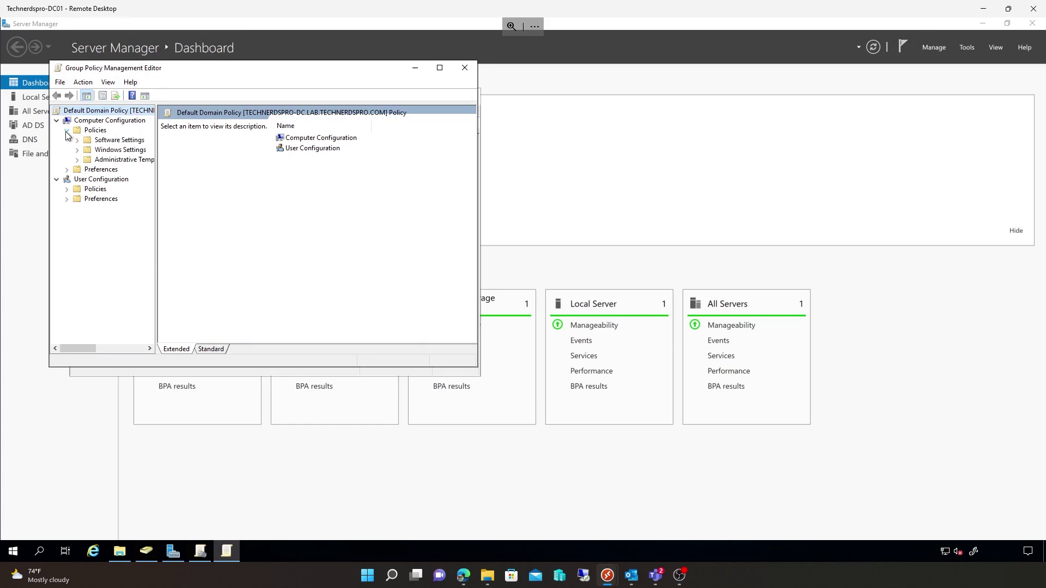
click(77, 150)
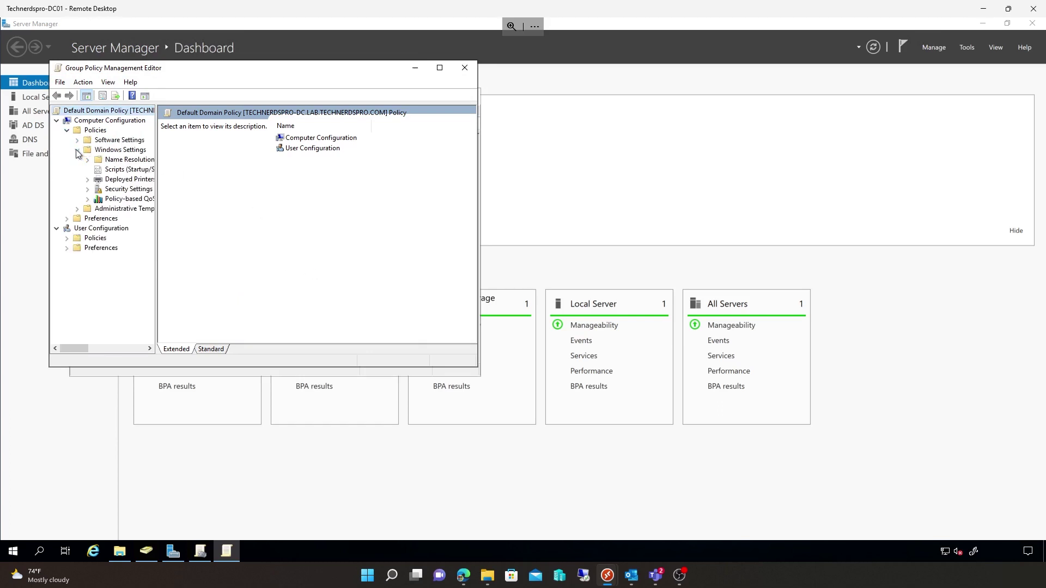
click(127, 188)
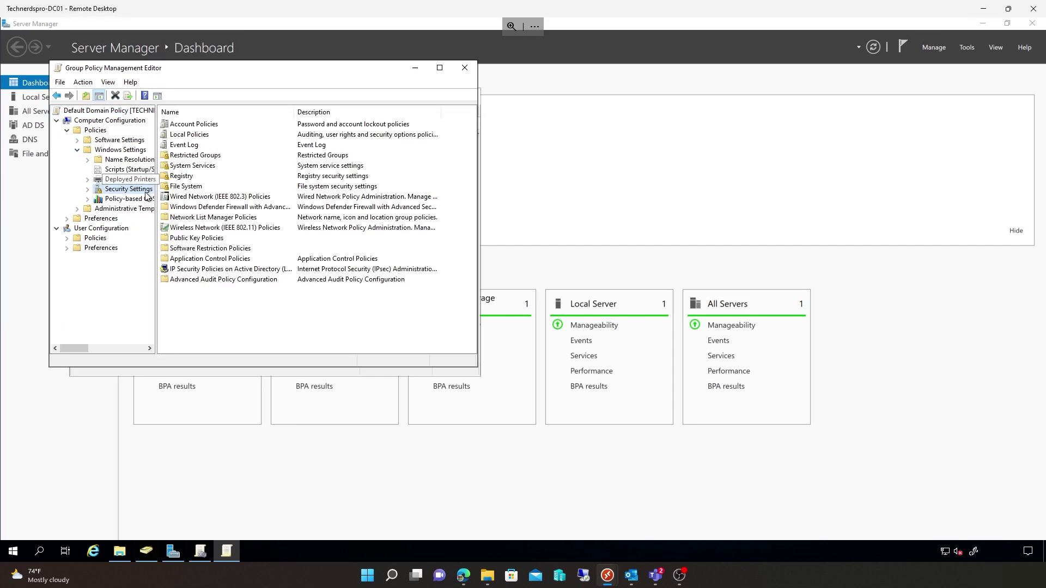
click(188, 124)
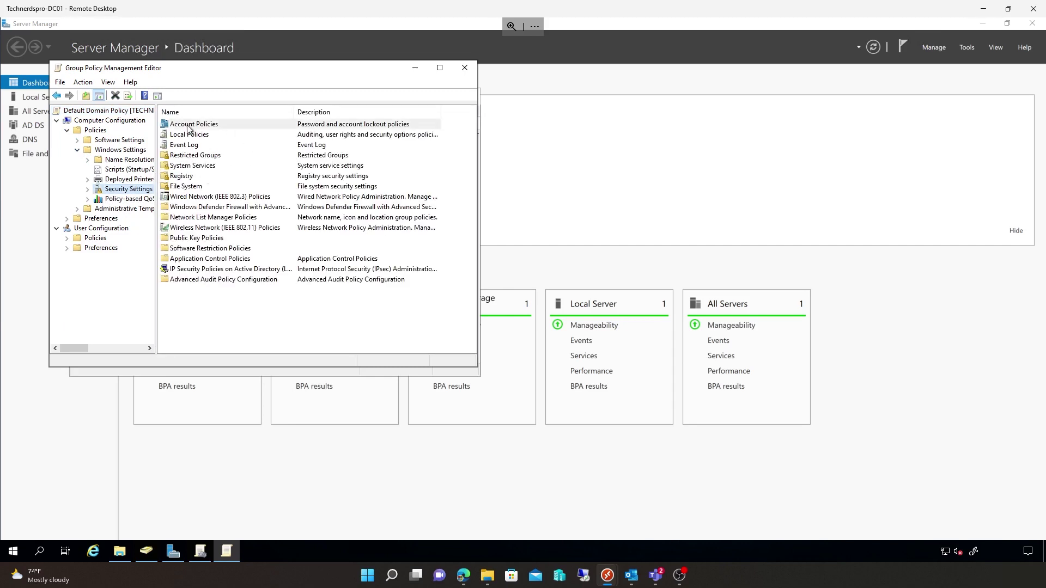
double_click(188, 125)
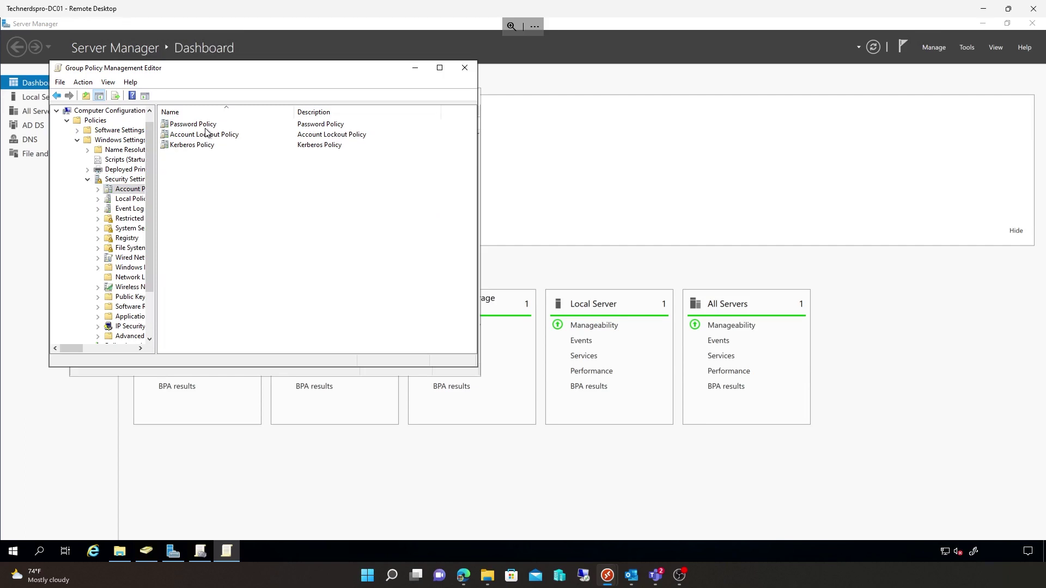
double_click(194, 124)
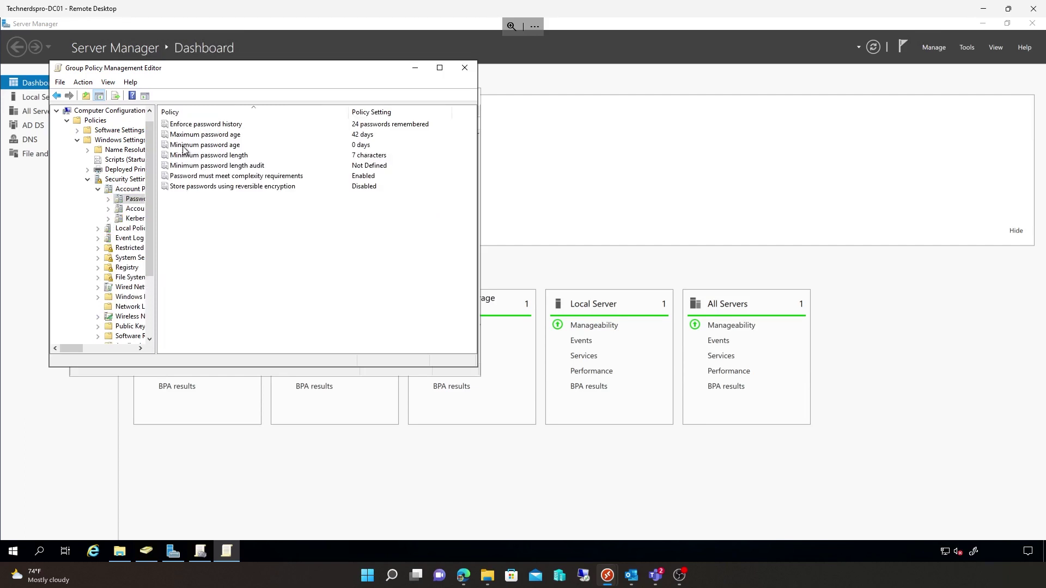
double_click(217, 146)
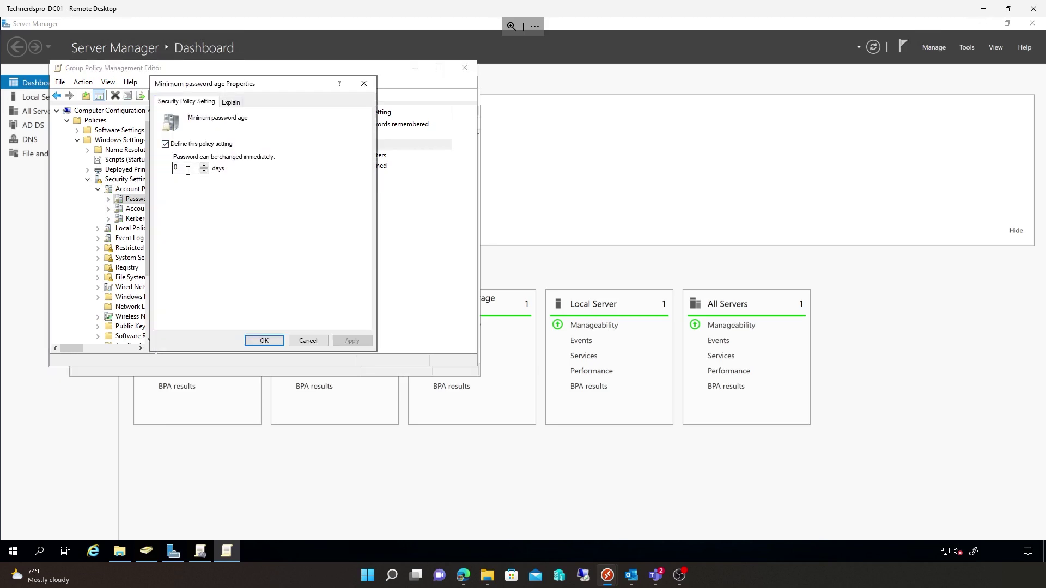
double_click(189, 169)
click(350, 341)
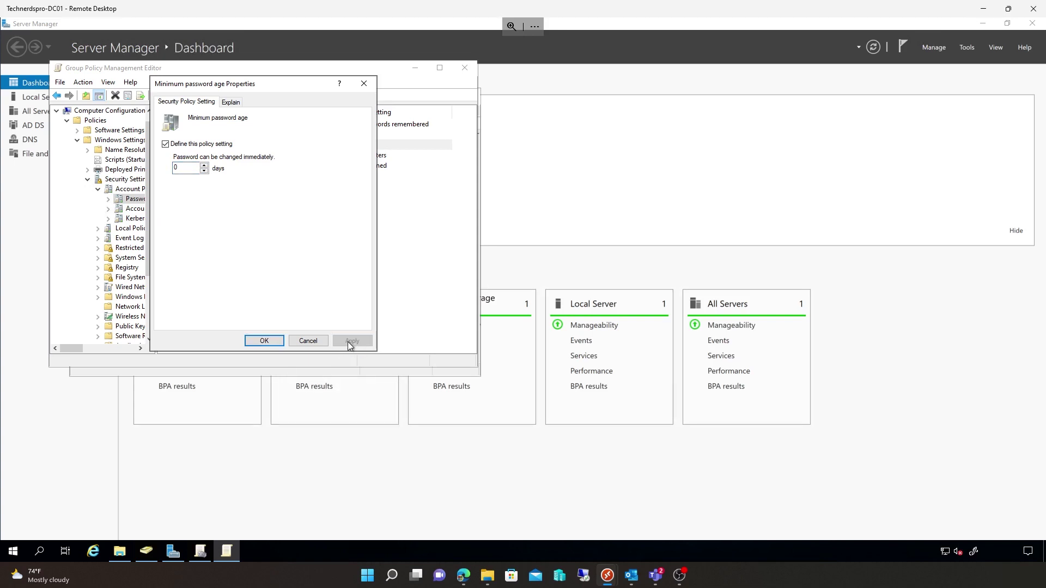
click(264, 340)
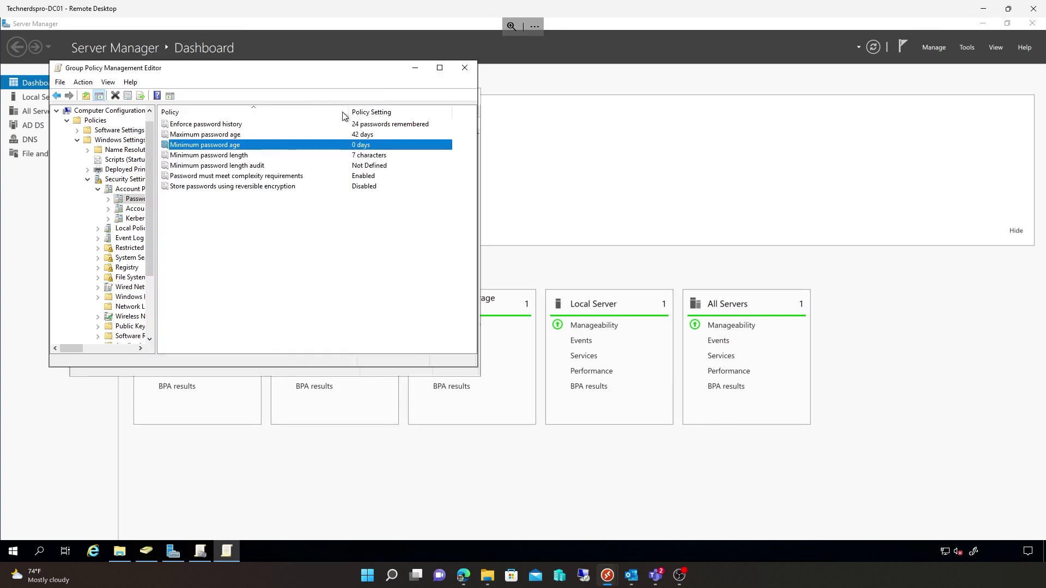
Step: Close the policy editor, Group Policy Management and ADUC, and minimize Server Manager
click(465, 68)
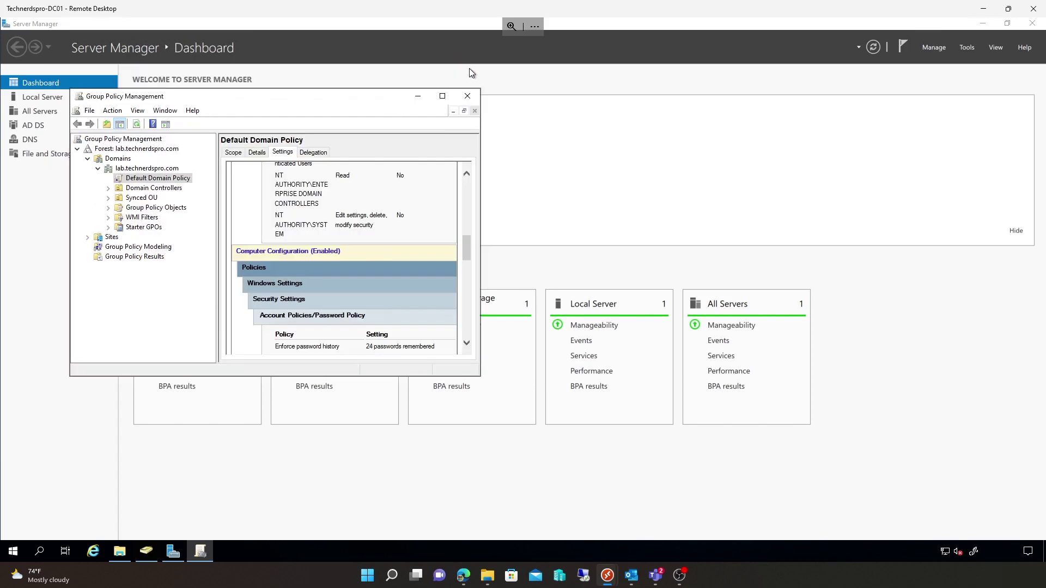
click(470, 97)
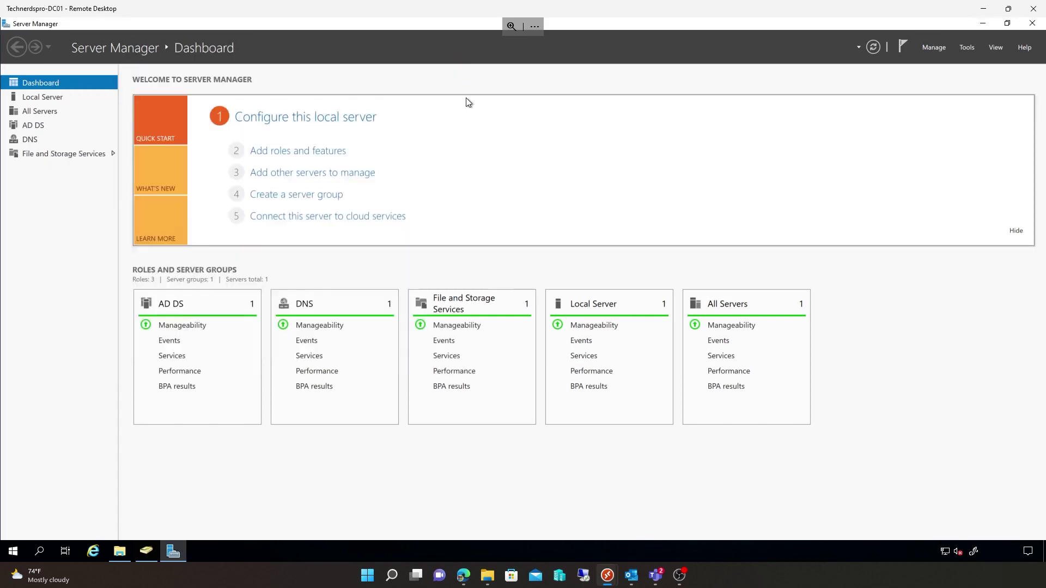
click(985, 25)
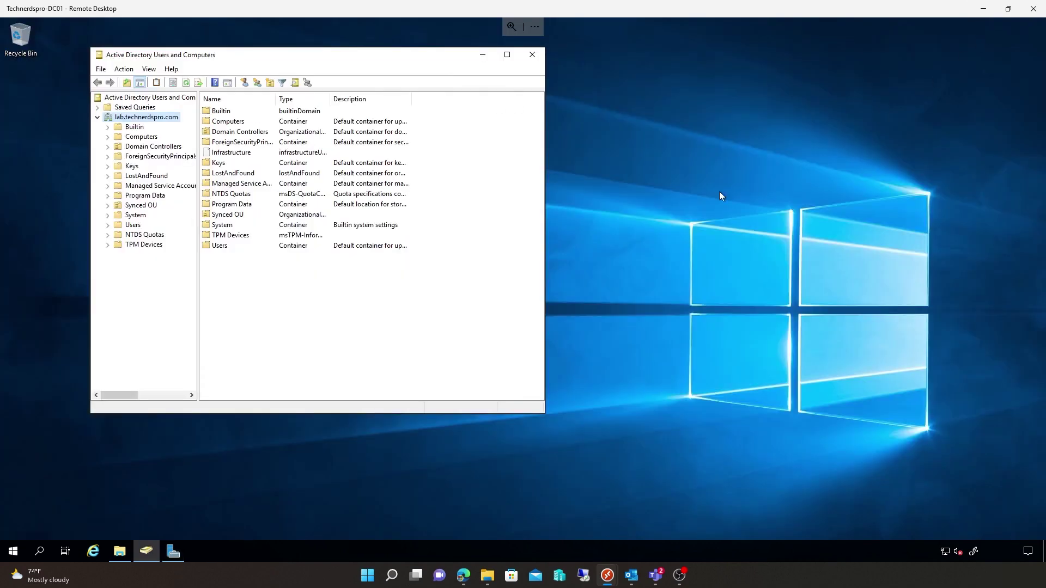
click(532, 55)
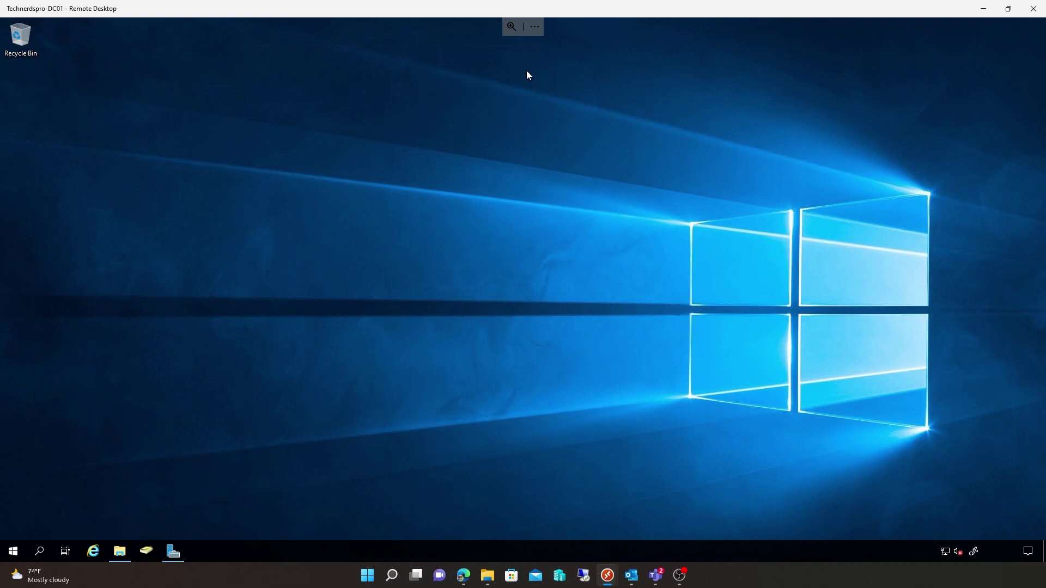
Step: Run gpupdate /force in Command Prompt, then close the window once it completes
click(39, 551)
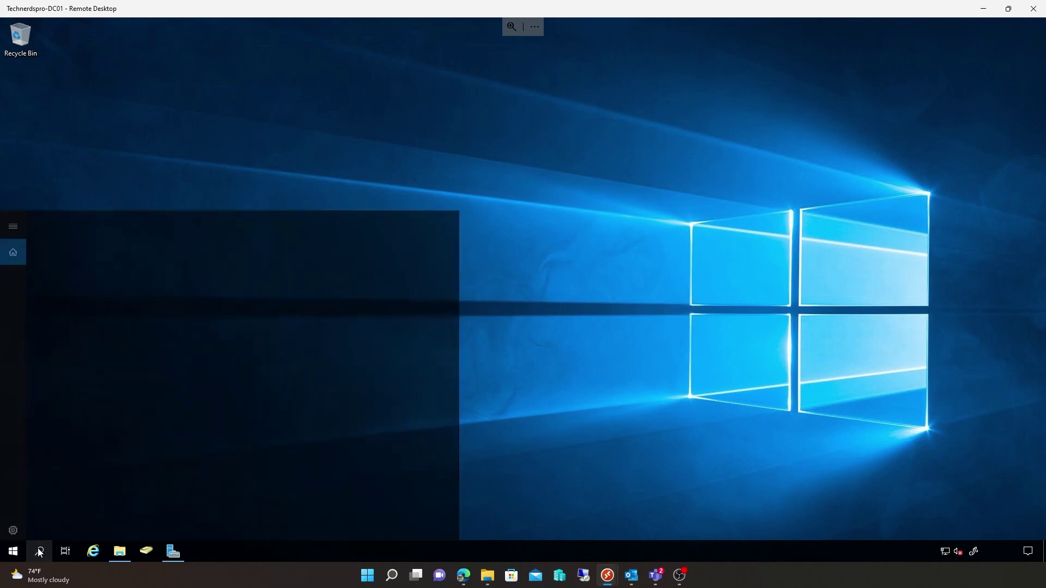
text(cm)
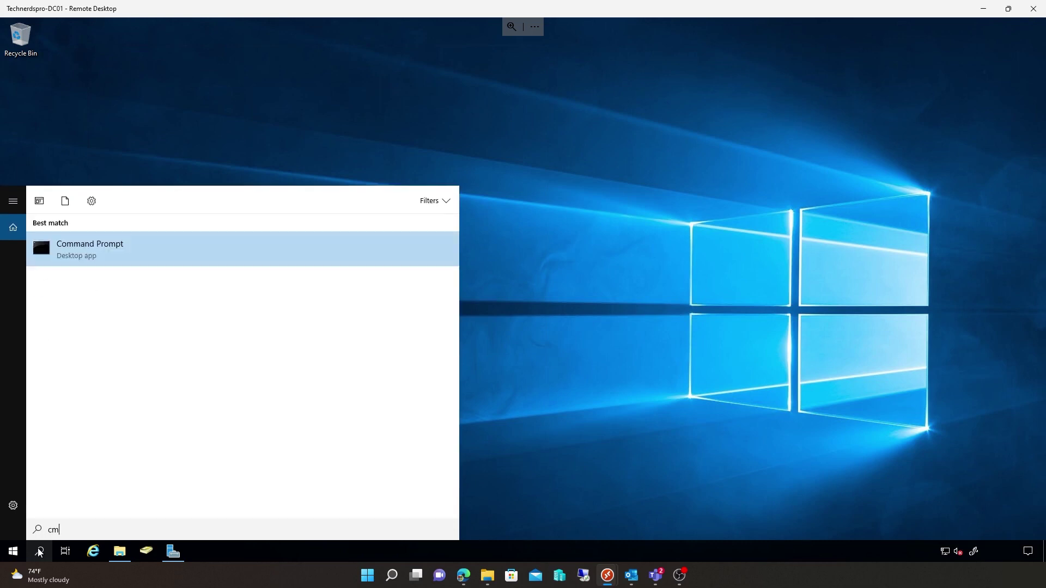
text(d)
key(Return)
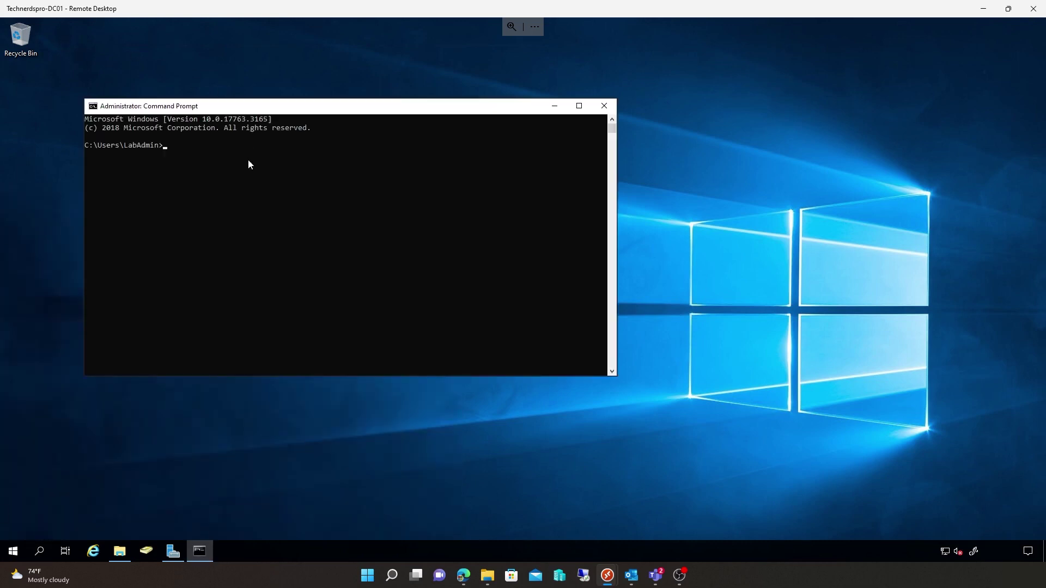
click(244, 170)
text(gpu)
text(pdate )
text(/)
text(force)
key(Return)
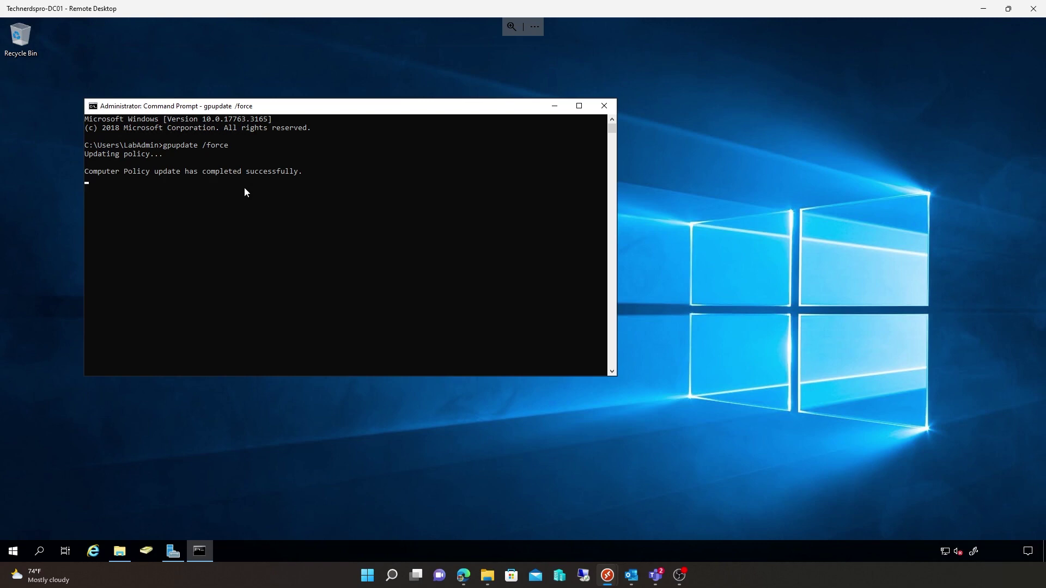
click(603, 106)
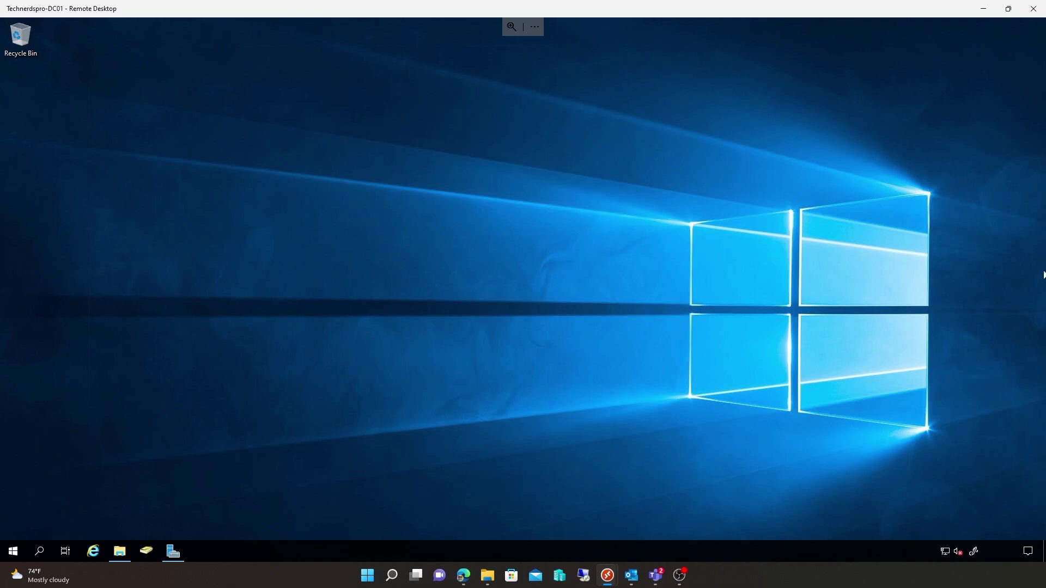
Step: Leave the DC01 session, switch to AADC01, and launch Azure AD Connect from its desktop icon
click(983, 9)
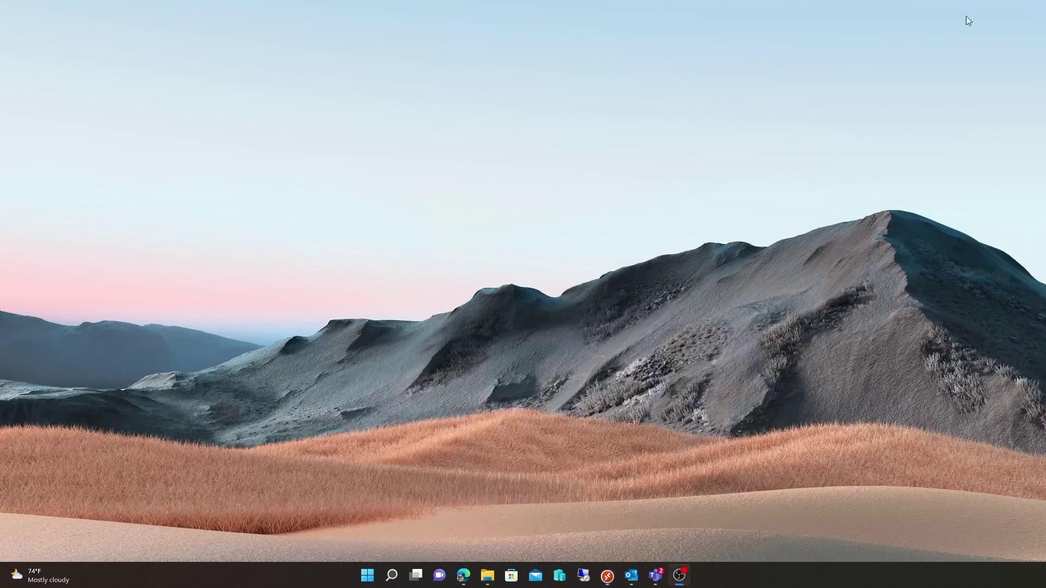
mouse_move(607, 576)
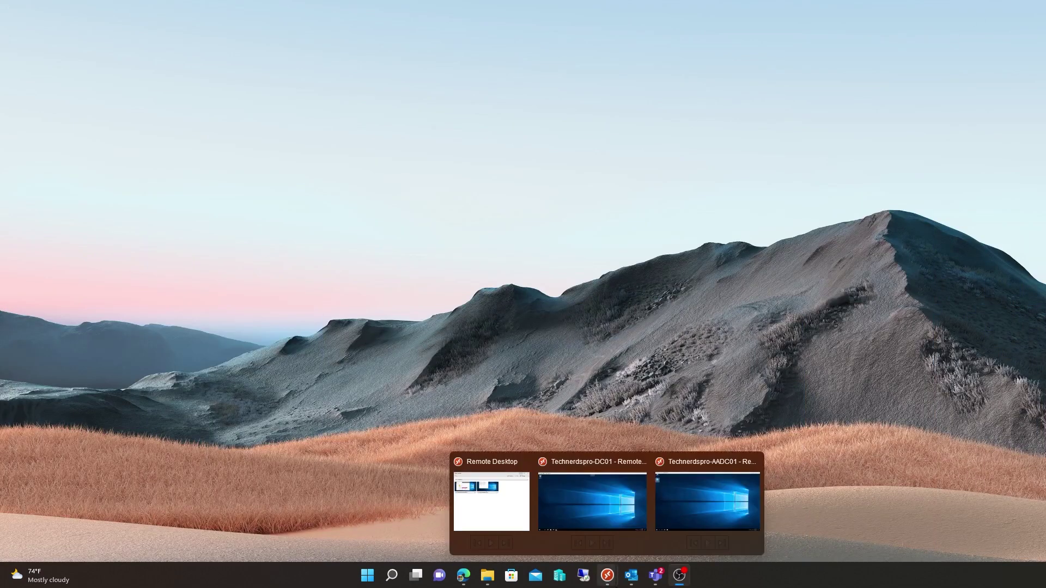
click(708, 489)
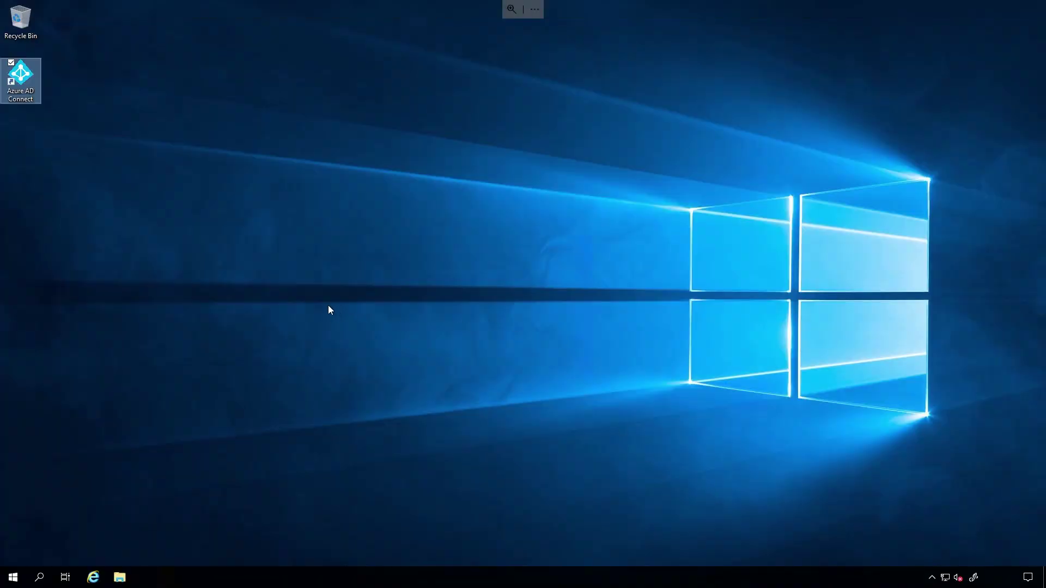
click(199, 154)
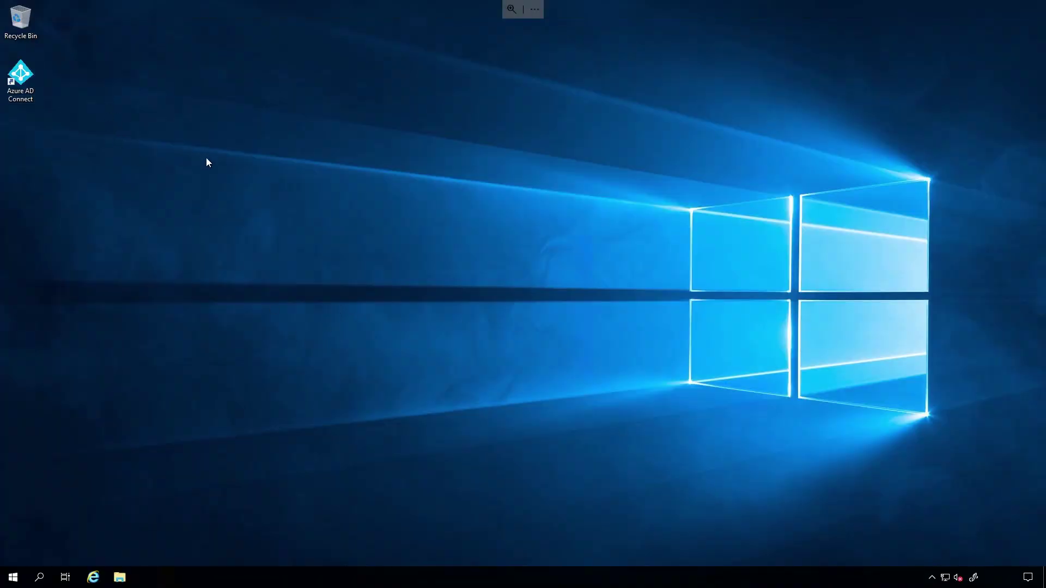
click(30, 74)
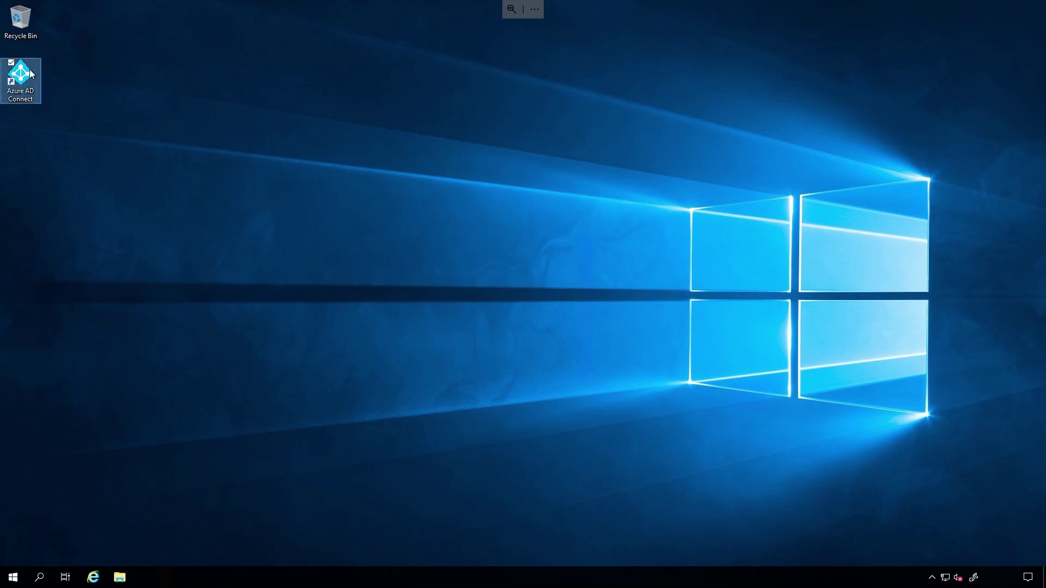
double_click(31, 74)
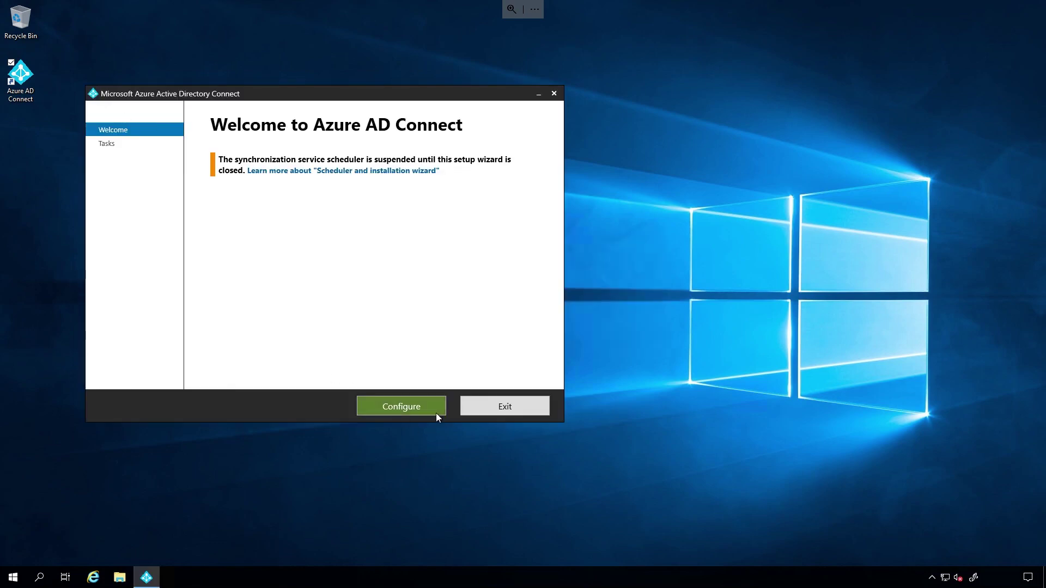
Step: Choose Configure, pick Customize synchronization options, and advance to Connect to Azure AD
click(436, 413)
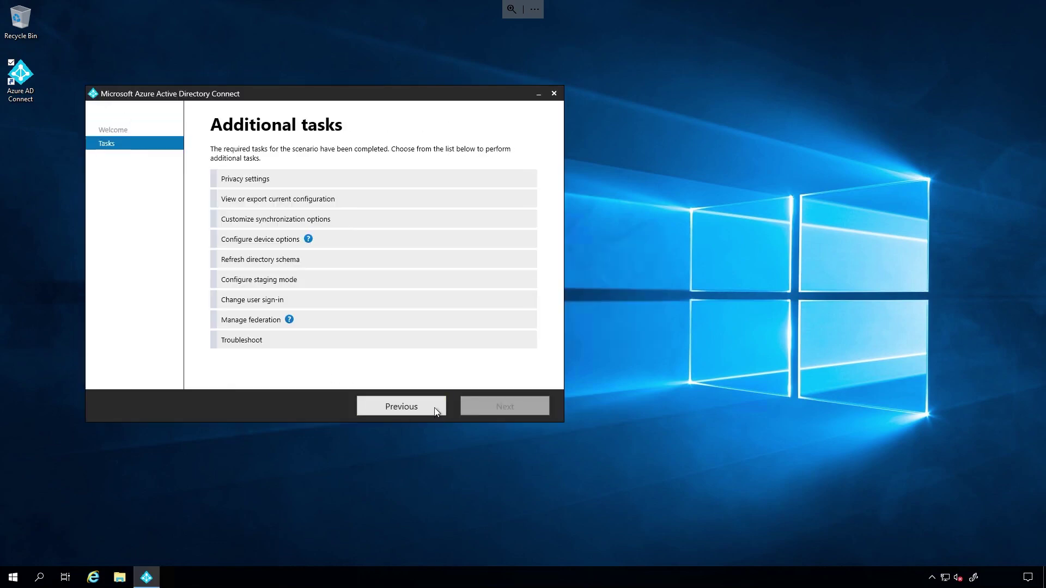
click(275, 221)
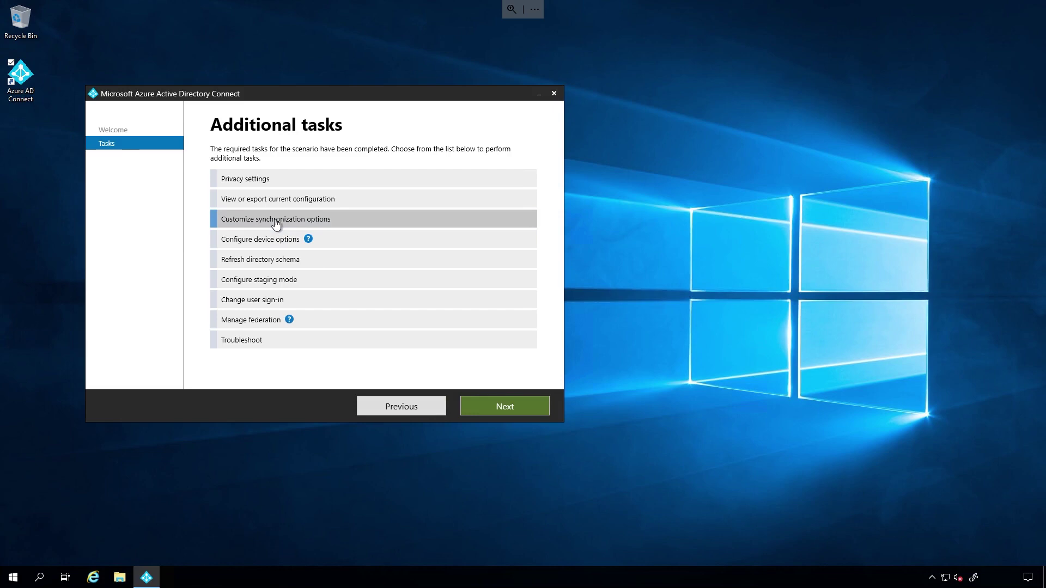
click(482, 405)
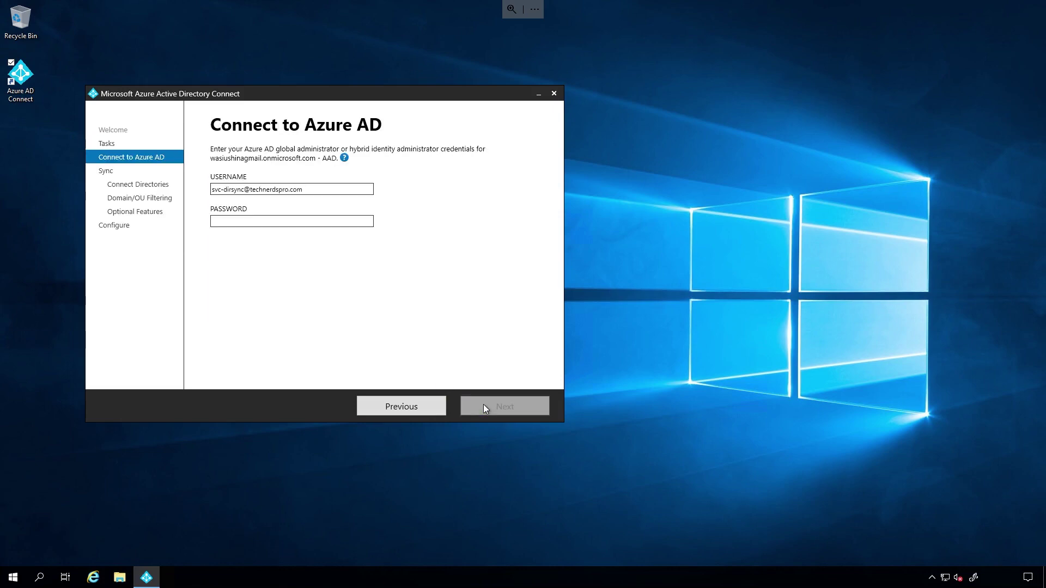
Step: Sign in to Azure AD as svc-dirsync, re-entering the password after the first attempt fails
click(341, 217)
text(********)
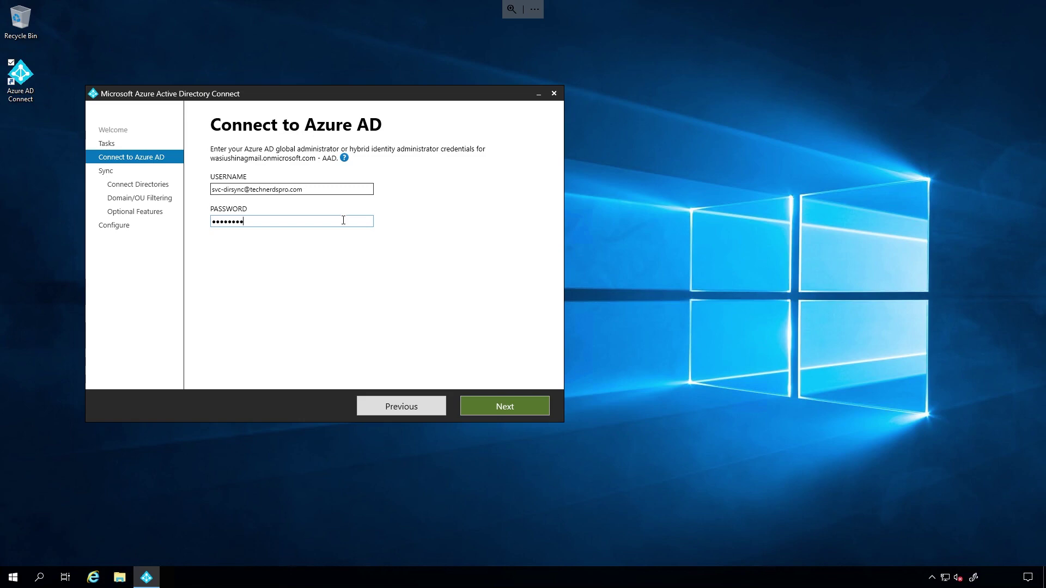
text(***)
key(Return)
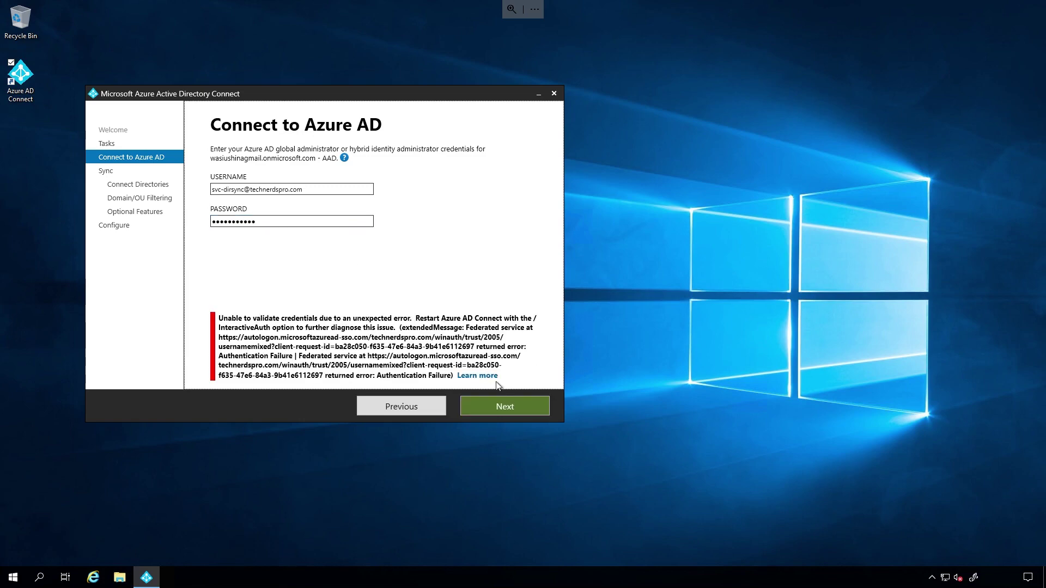
click(515, 405)
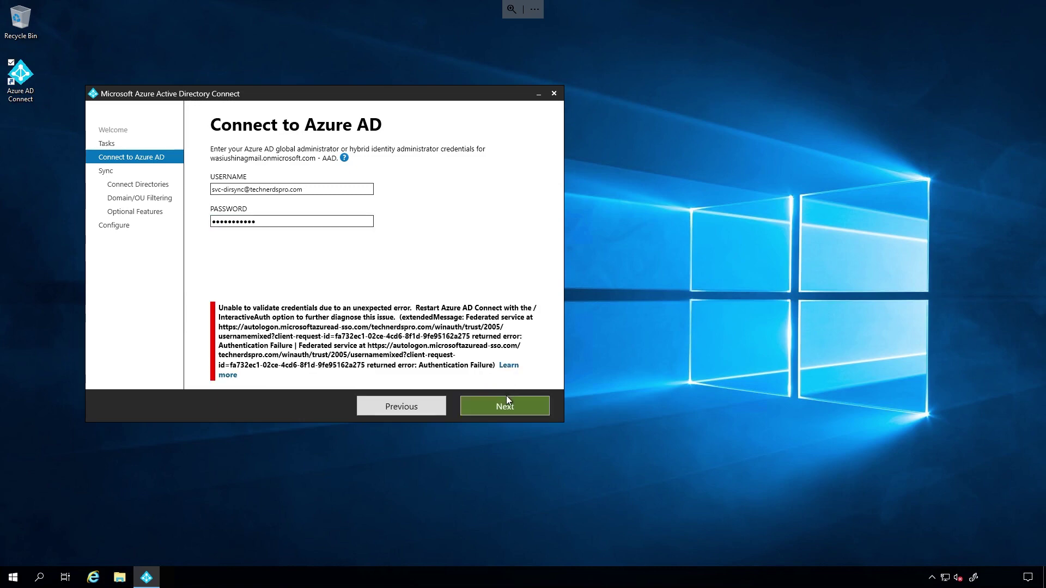
click(400, 406)
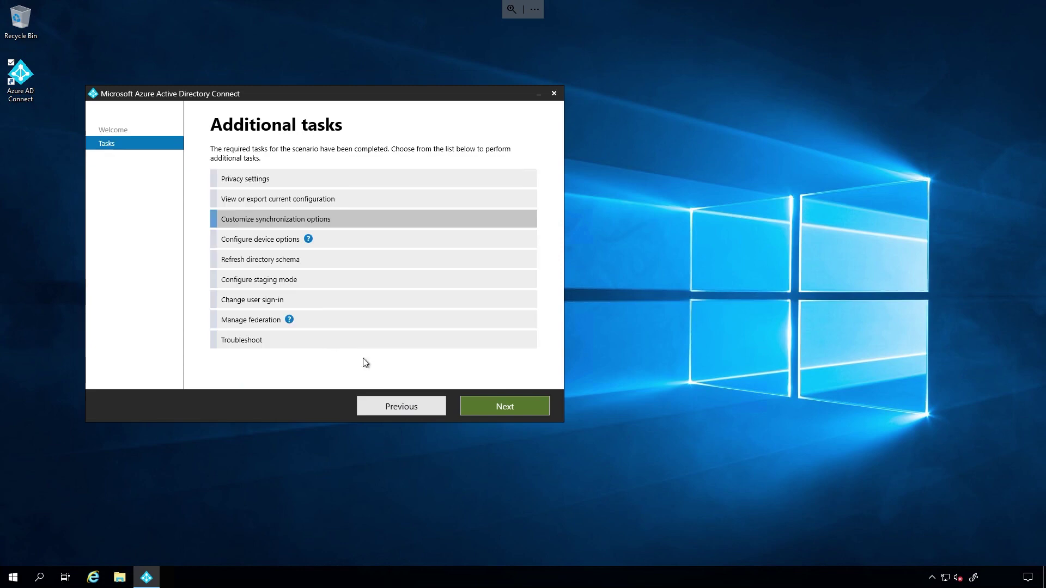
click(476, 412)
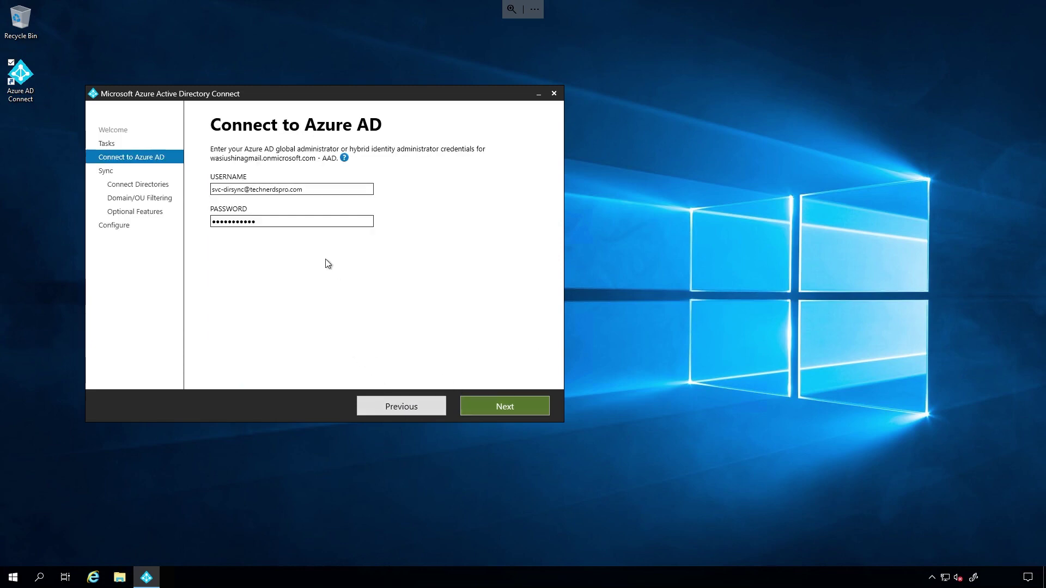
double_click(296, 223)
text(•••)
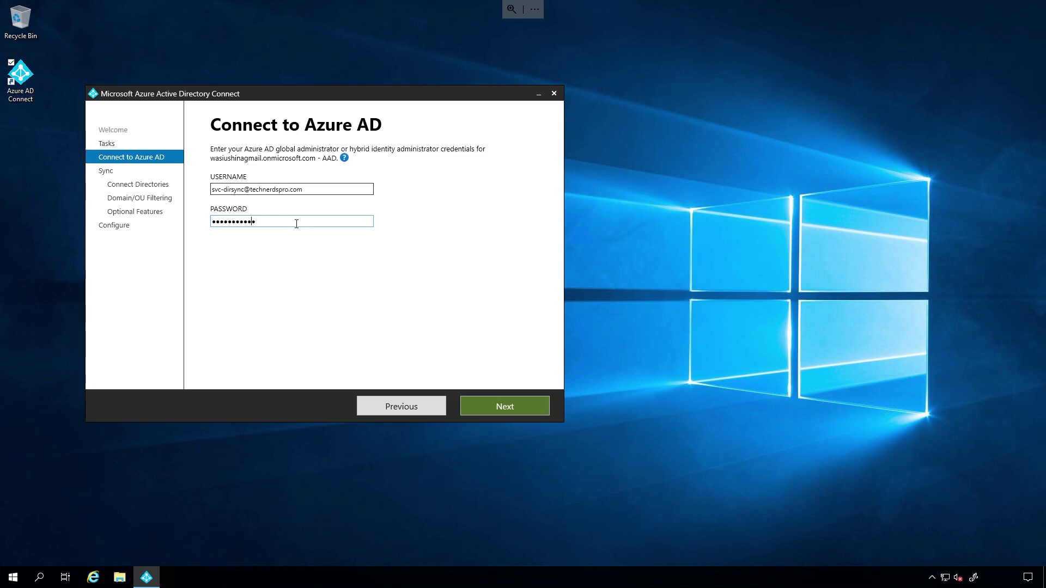
click(505, 410)
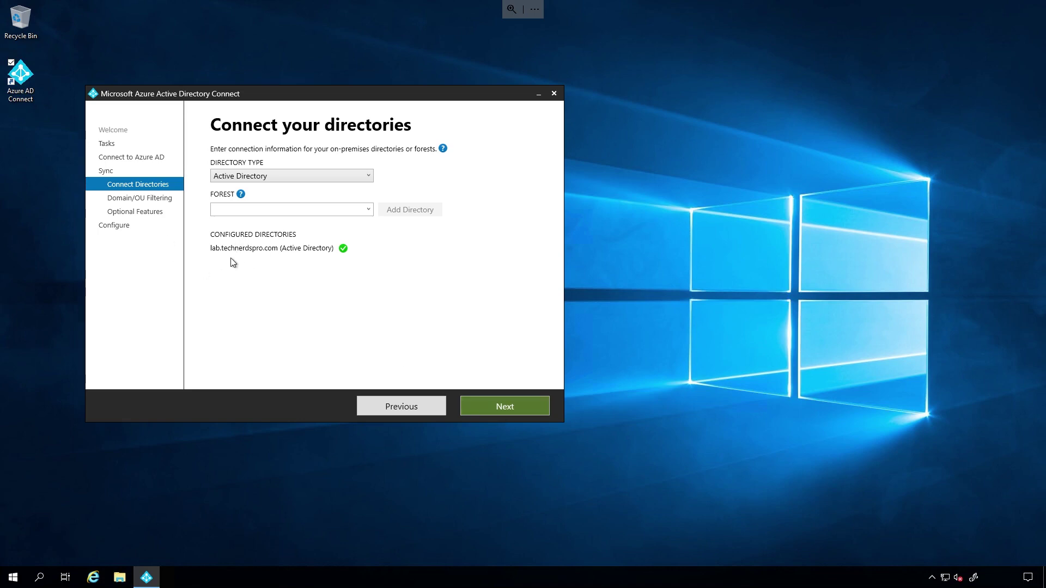
Step: Keep 'Sync all domains and OUs' selected for lab.technerdspro.com and advance to Optional features
click(505, 402)
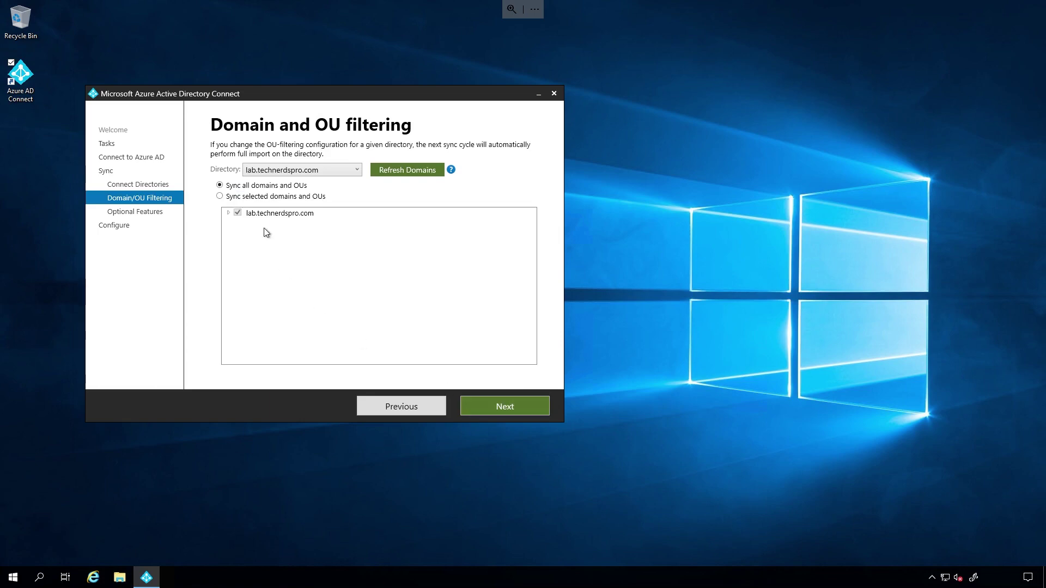
click(227, 212)
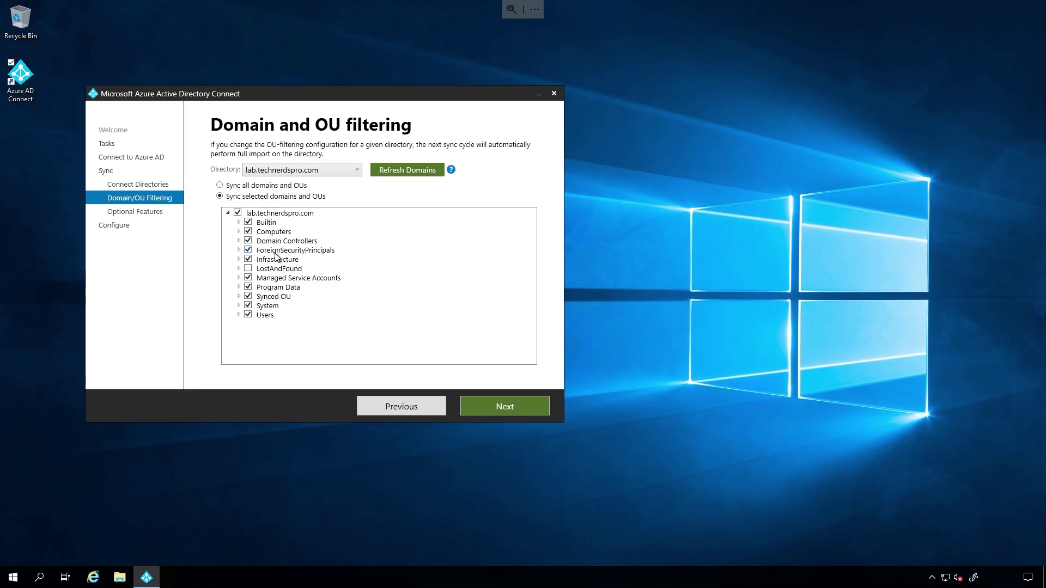
click(220, 185)
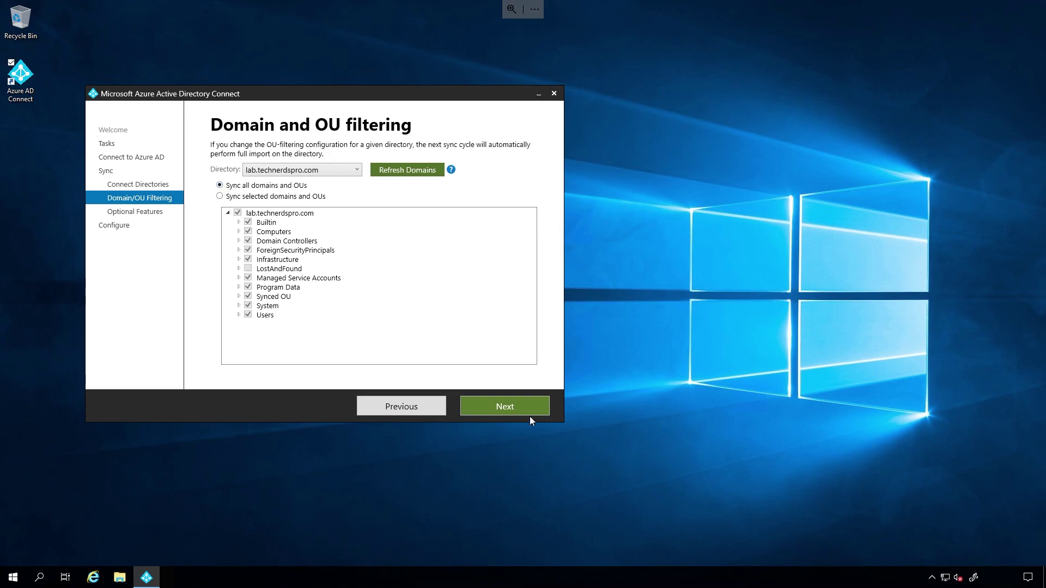
click(517, 402)
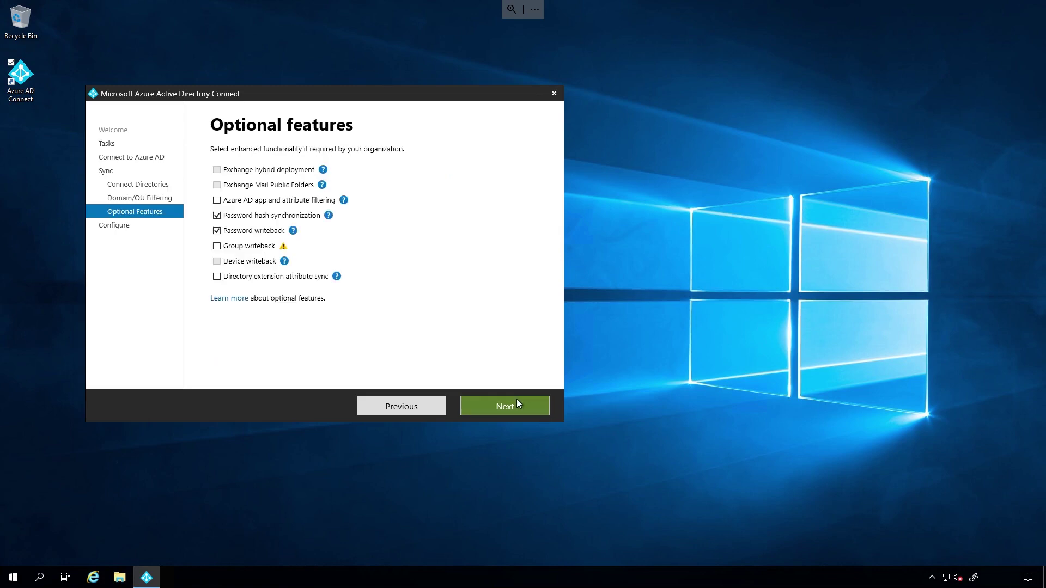
Step: Keep password hash sync and password writeback checked, then advance to Ready to configure
click(217, 231)
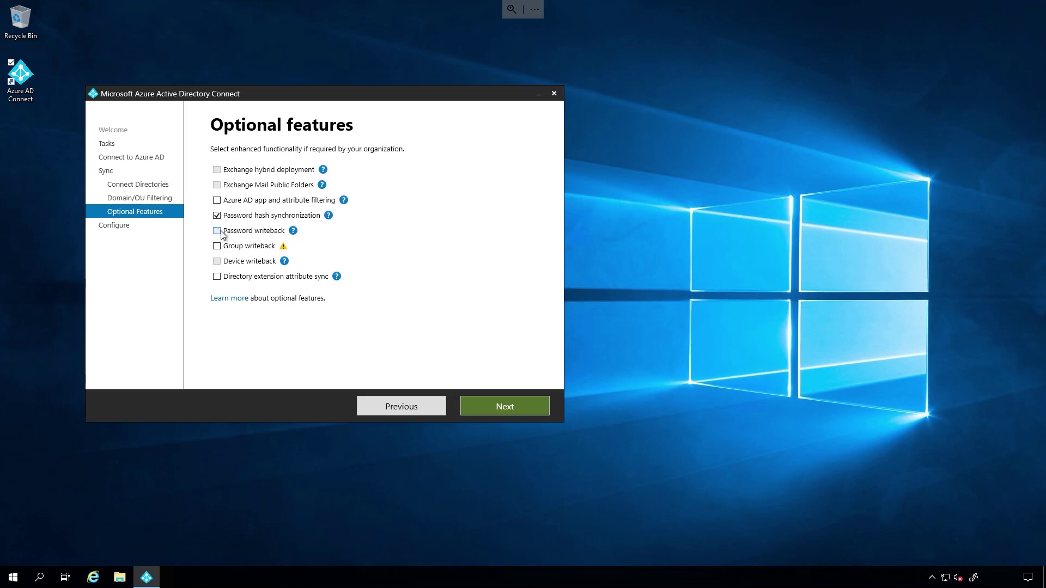
click(217, 231)
click(484, 400)
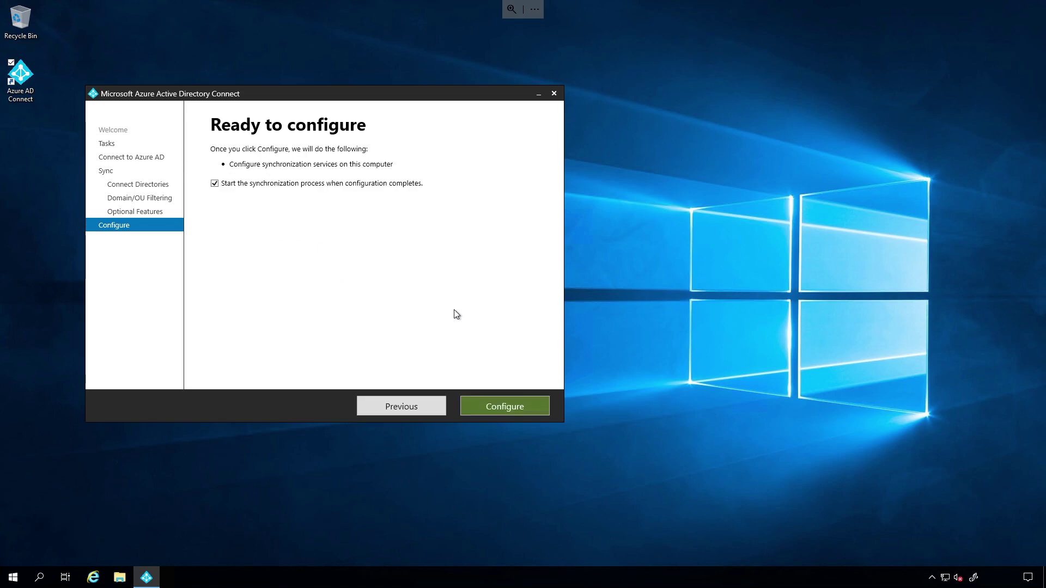
Step: Apply the configuration, dismiss the health agent console pop-ups, and exit once configuration completes
click(504, 410)
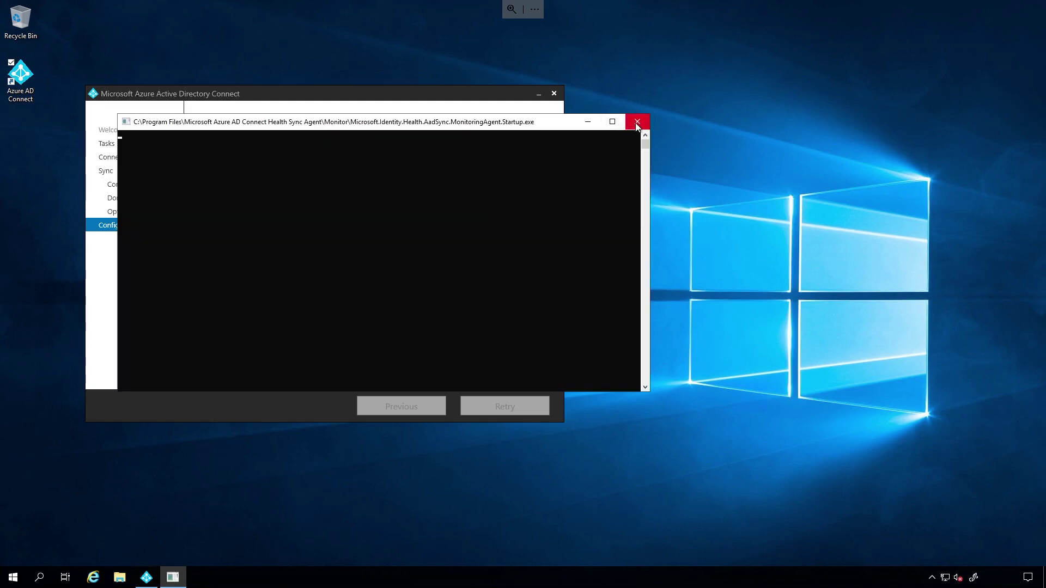
click(637, 122)
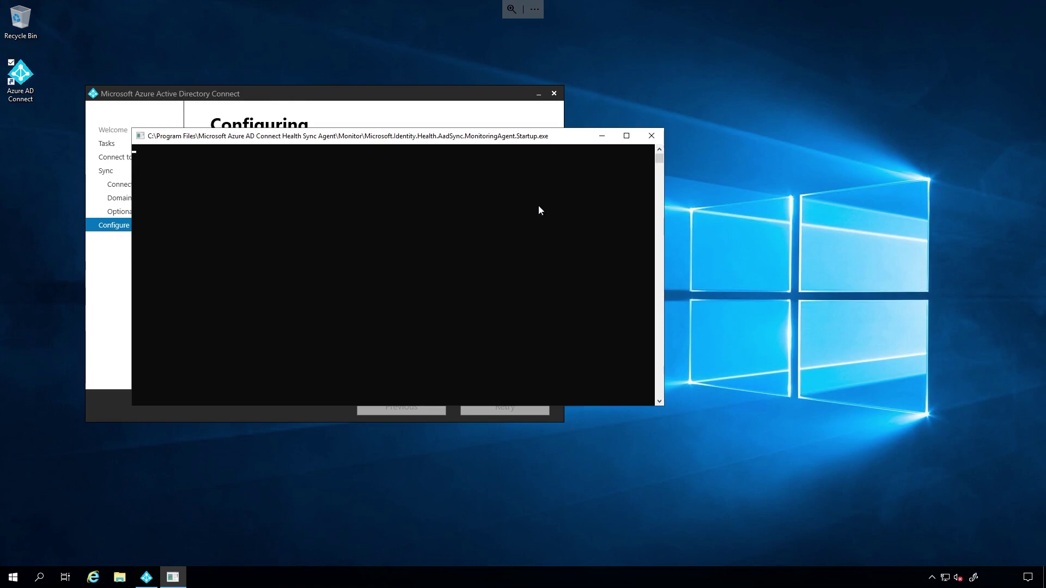
click(651, 136)
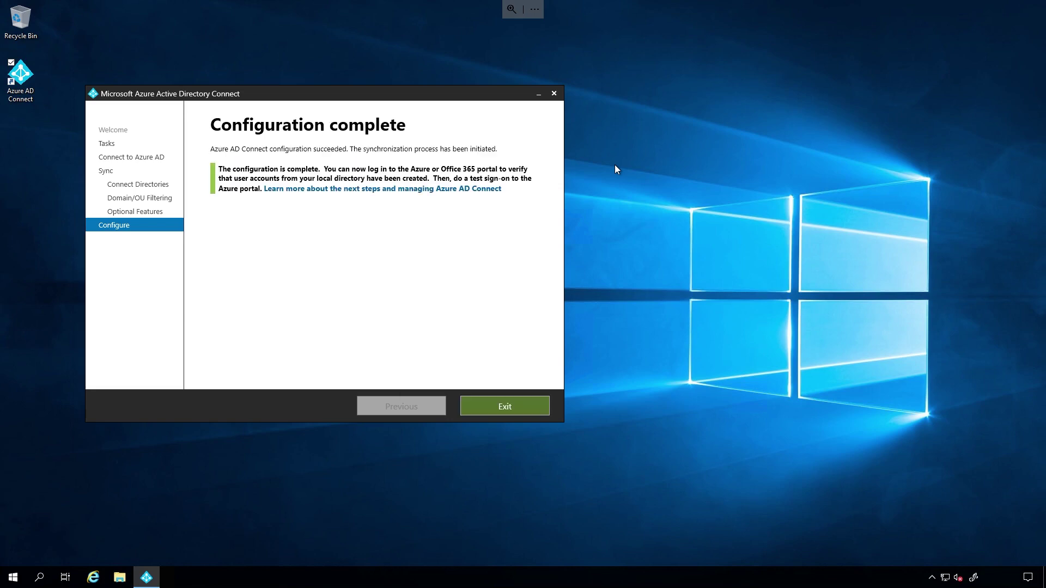
click(503, 409)
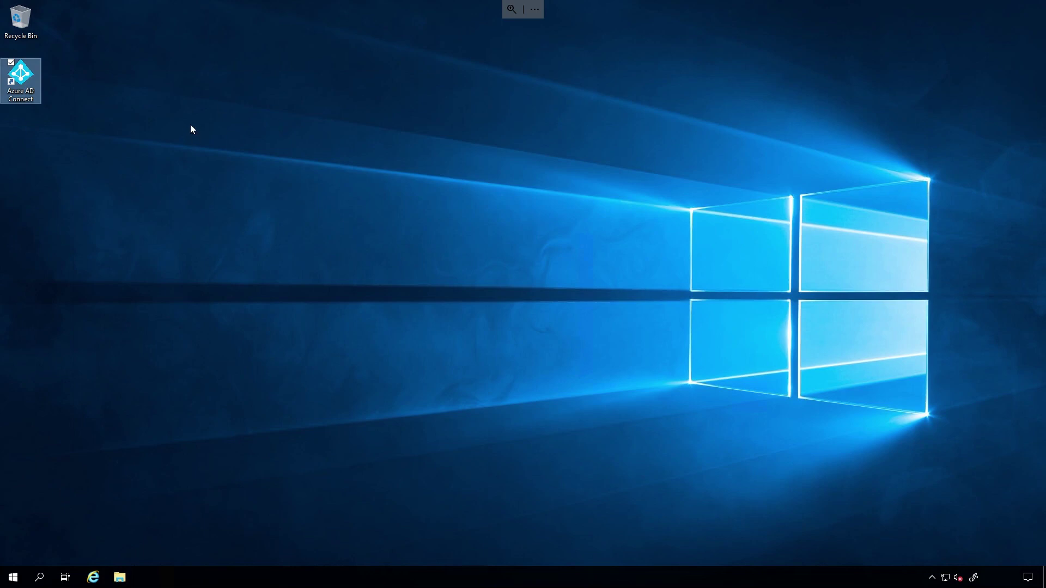
Step: Return to the Azure portal in Edge and open Azure Active Directory's Password reset settings
click(902, 6)
click(981, 8)
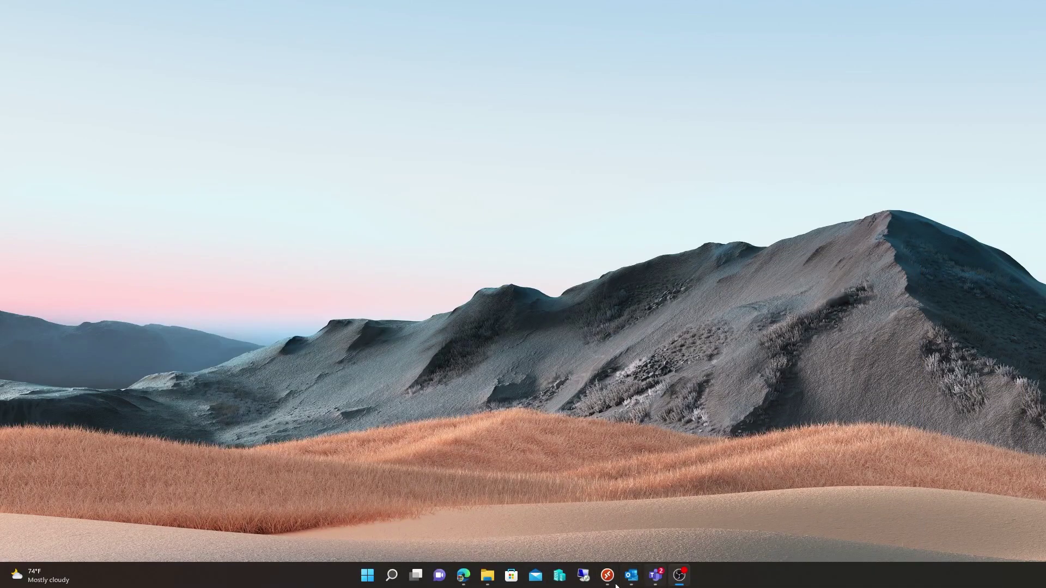
click(462, 576)
click(401, 515)
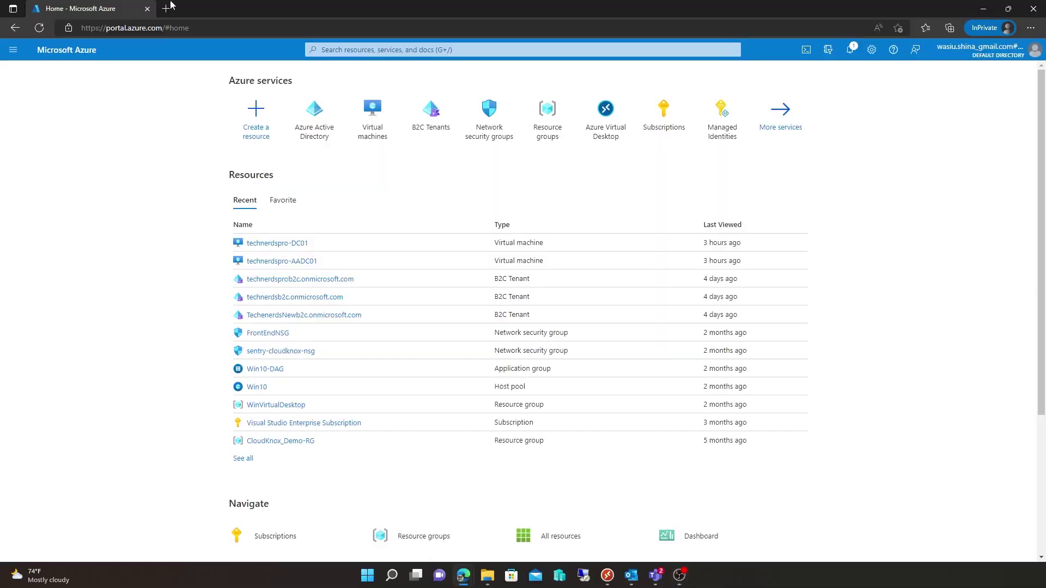
click(166, 8)
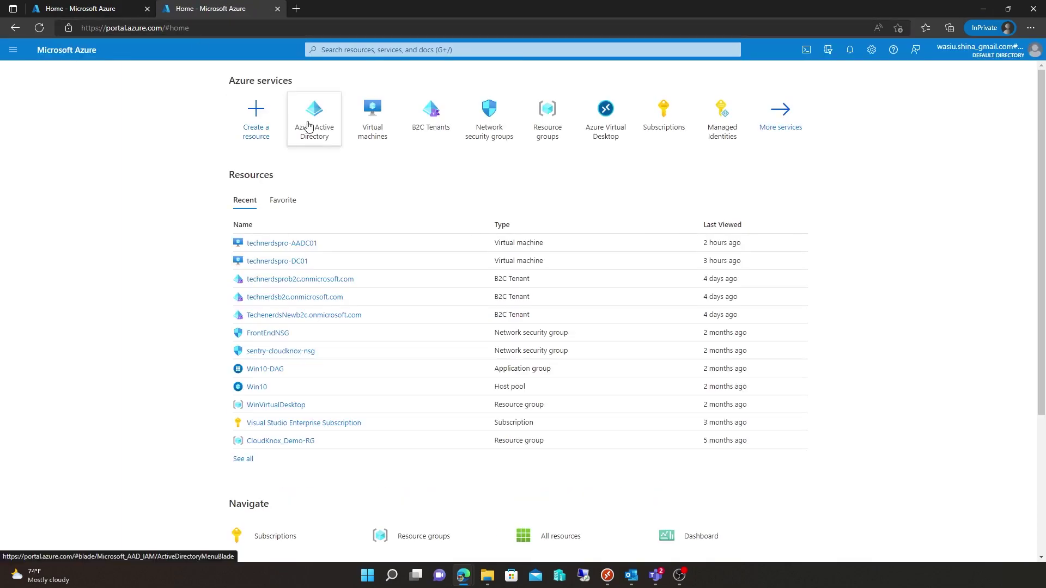
mouse_move(314, 121)
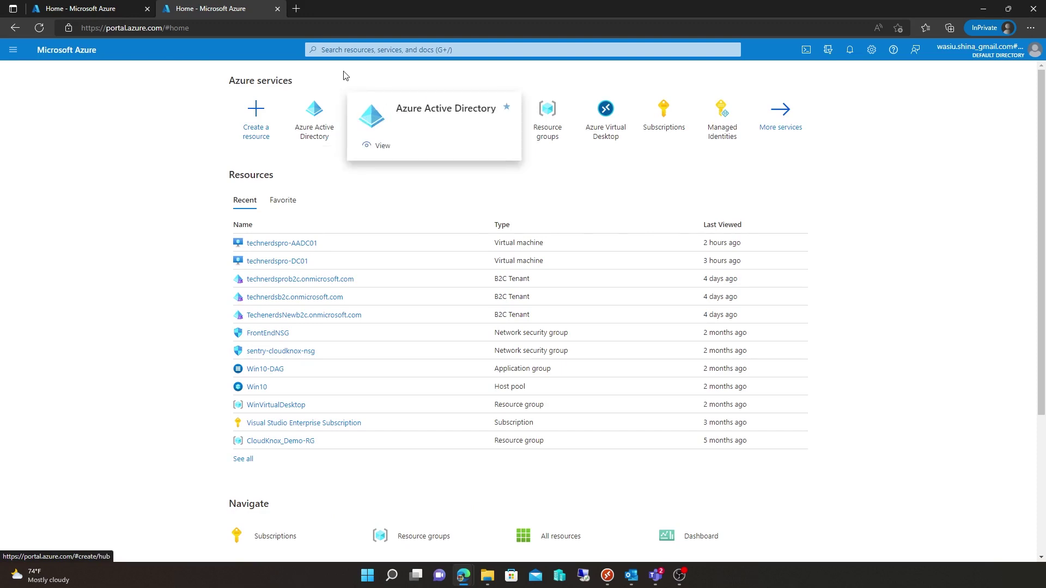
click(313, 118)
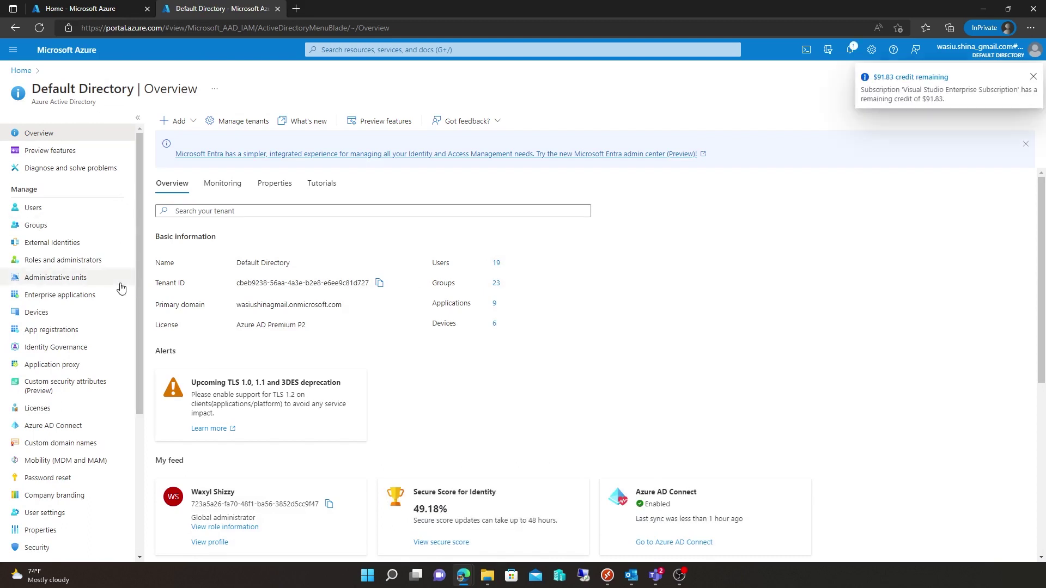
scroll(119, 291, down, 3)
click(48, 334)
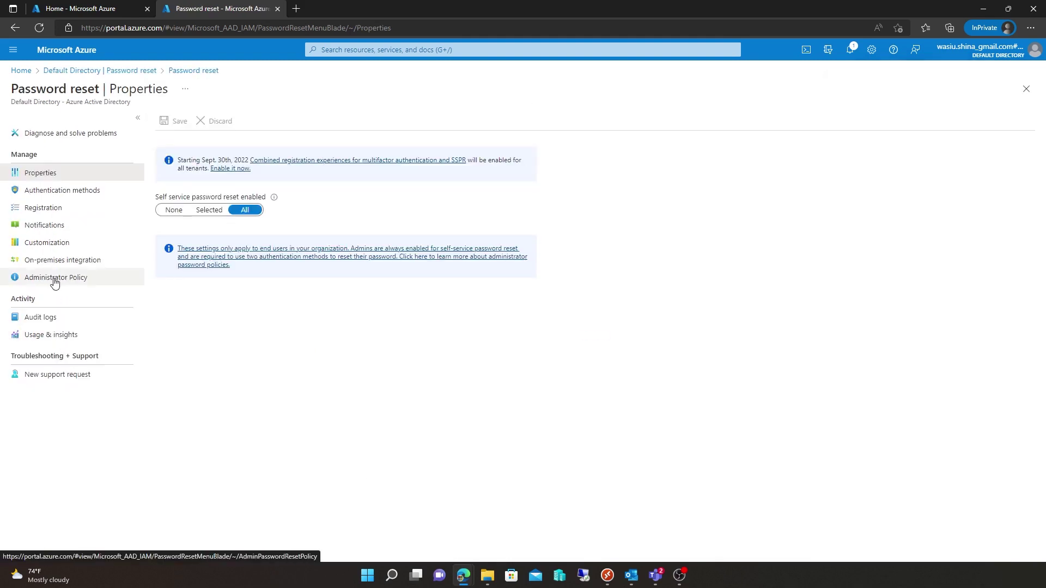
Step: Open Password reset's On-premises integration page to confirm writeback and account unlock are enabled
click(52, 261)
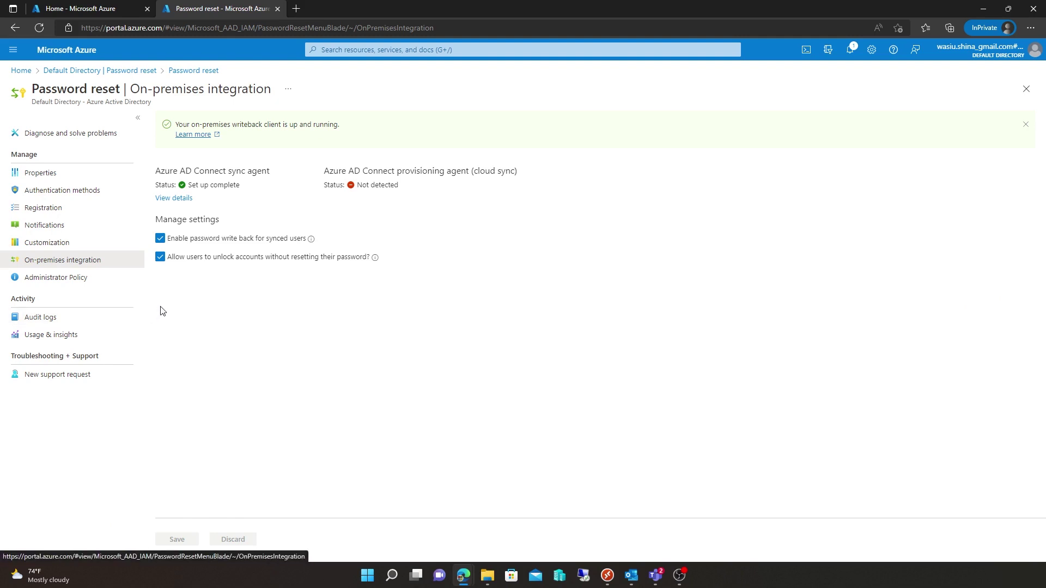
Step: Navigate from the password reset tab back to the Azure Active Directory overview
click(297, 8)
click(103, 11)
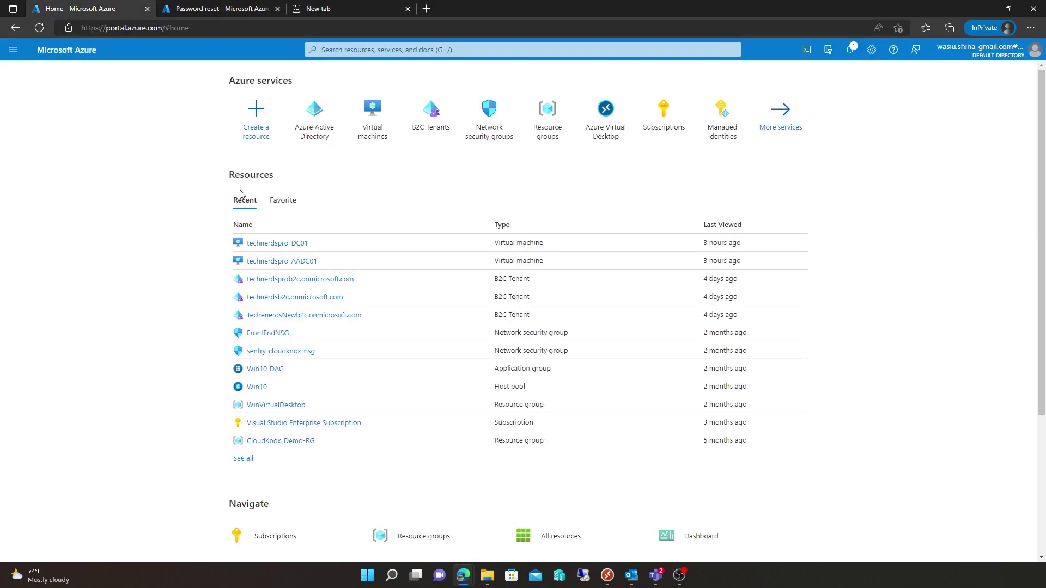
click(220, 9)
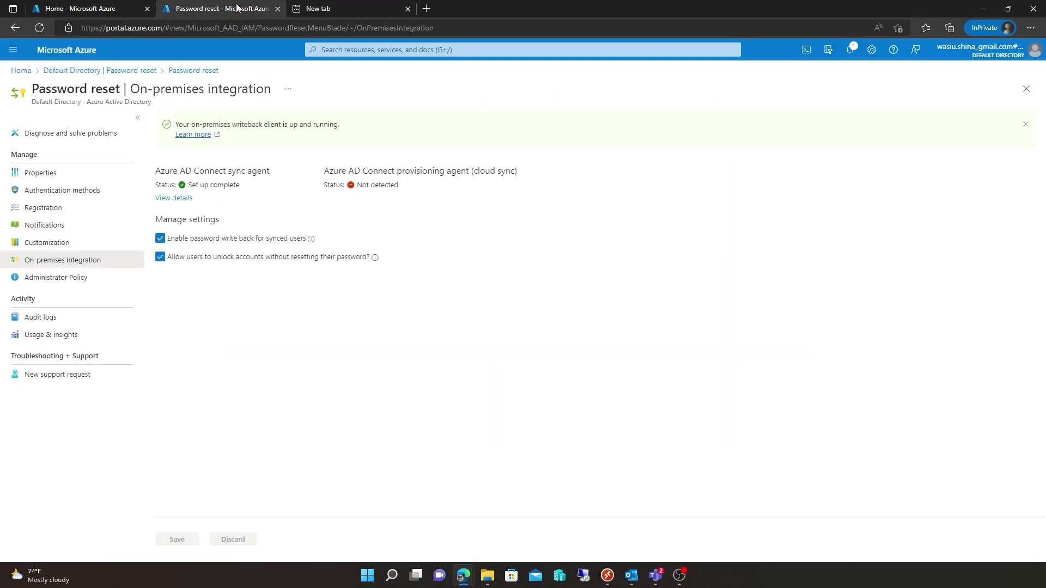
click(73, 71)
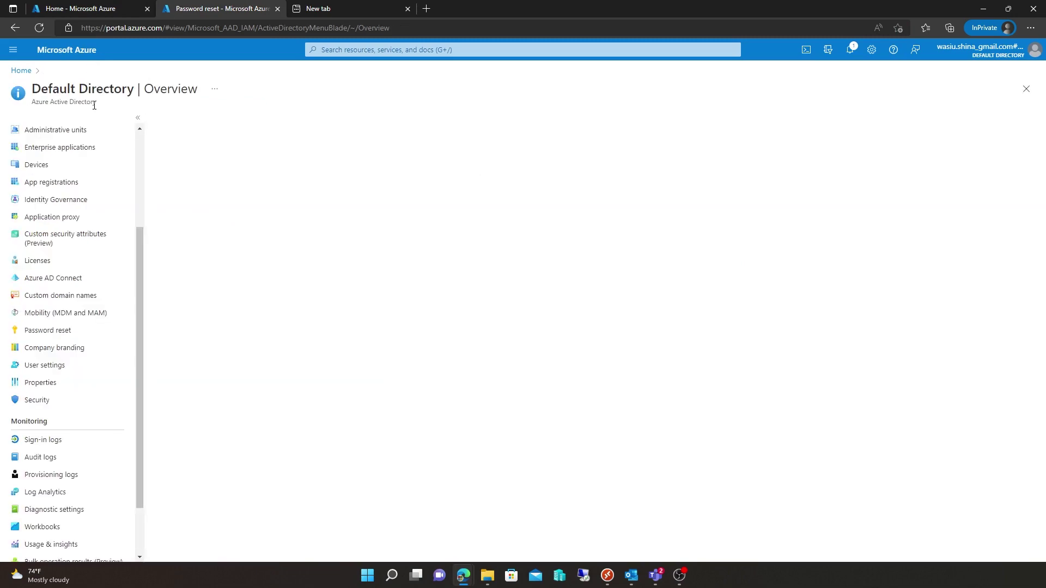
click(21, 70)
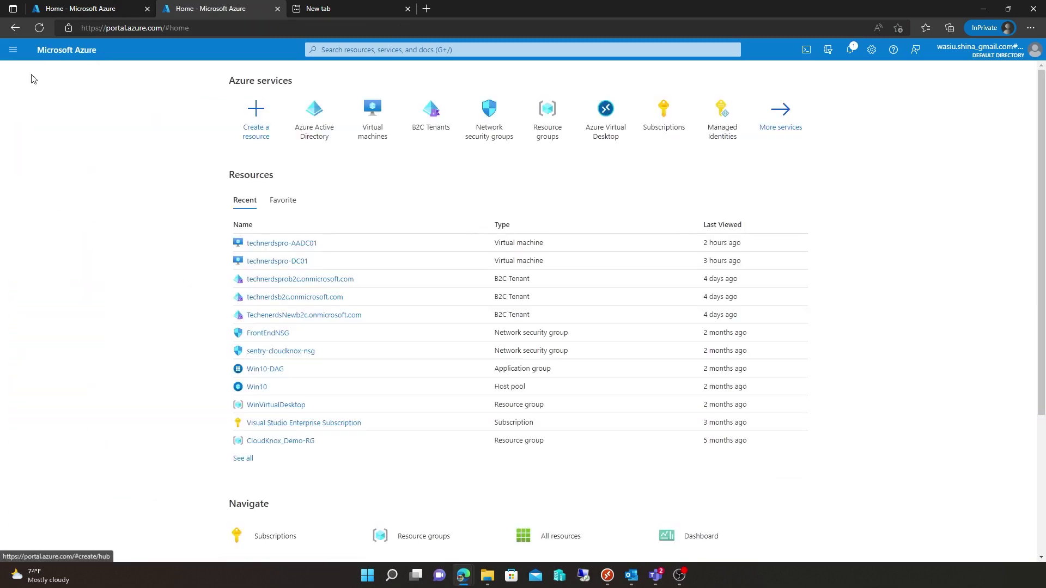
click(346, 112)
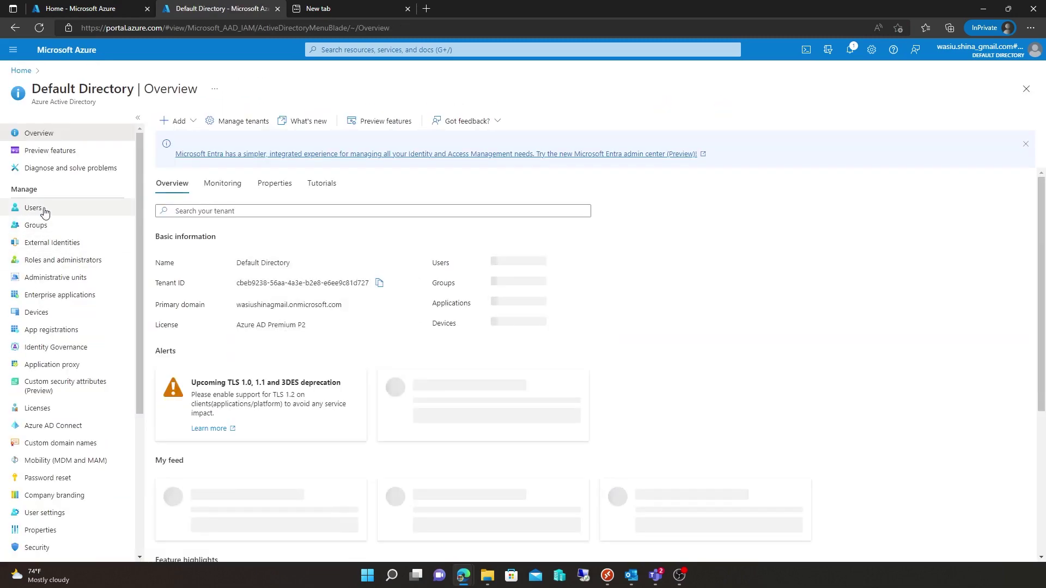
click(32, 208)
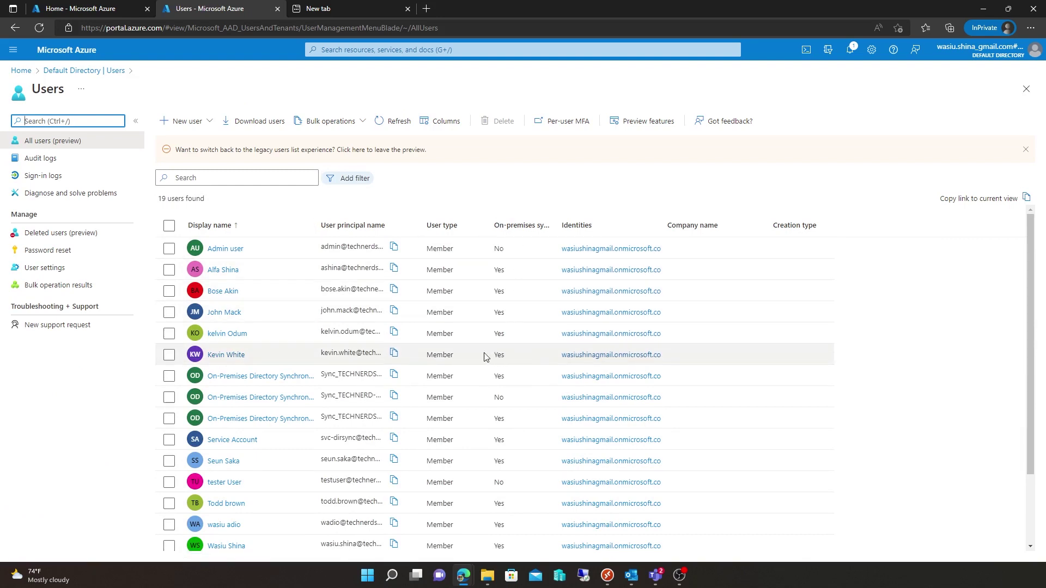
click(226, 355)
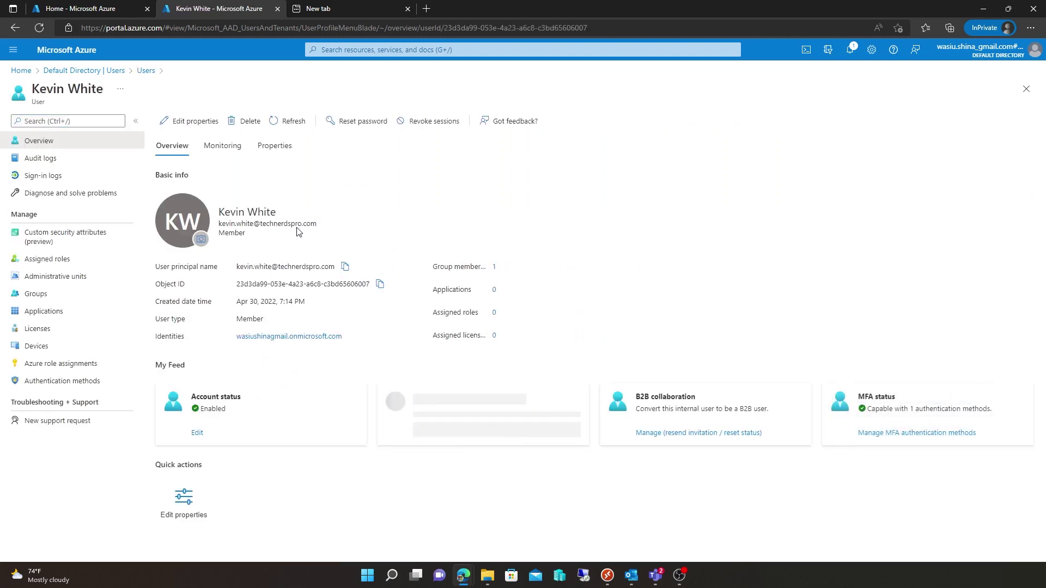
drag(317, 223, 219, 227)
right_click(219, 227)
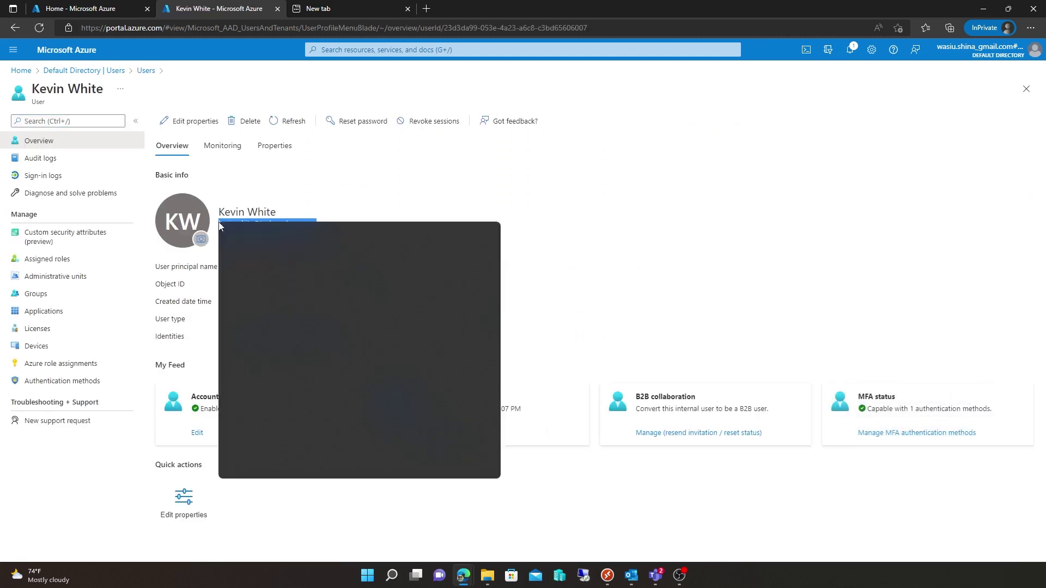
click(246, 232)
click(360, 10)
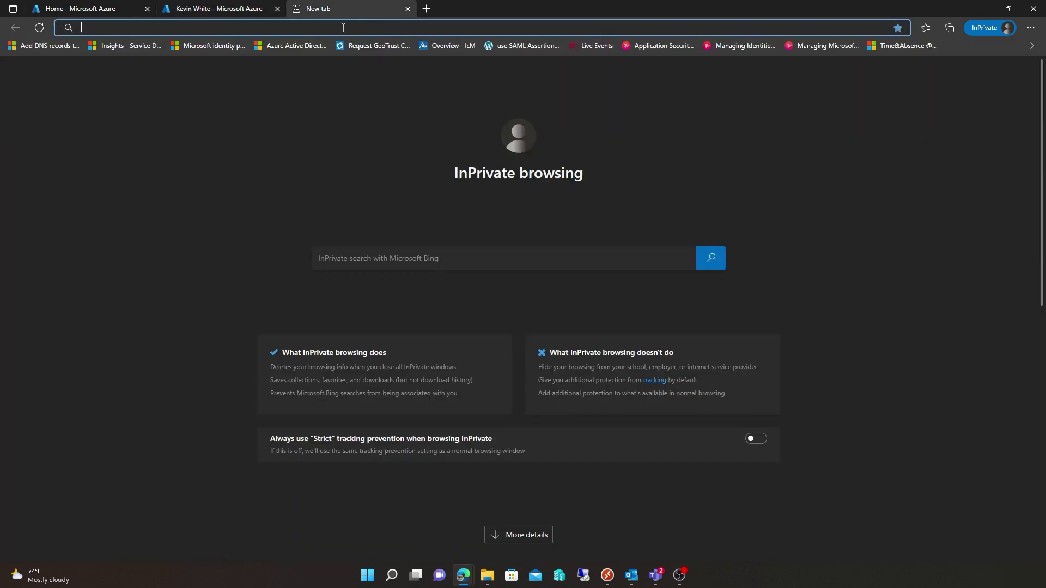
text(aka)
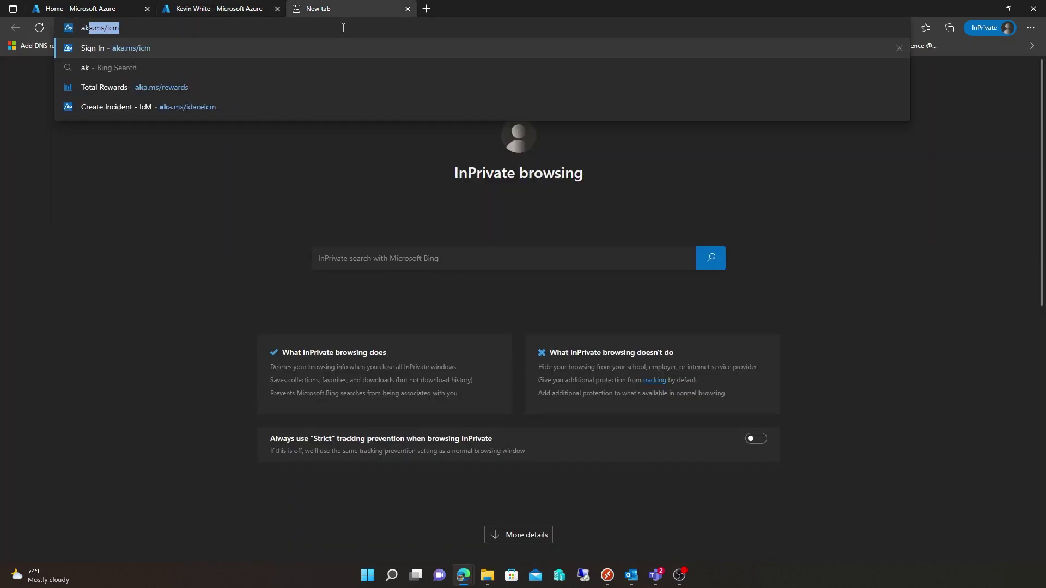
text(.m)
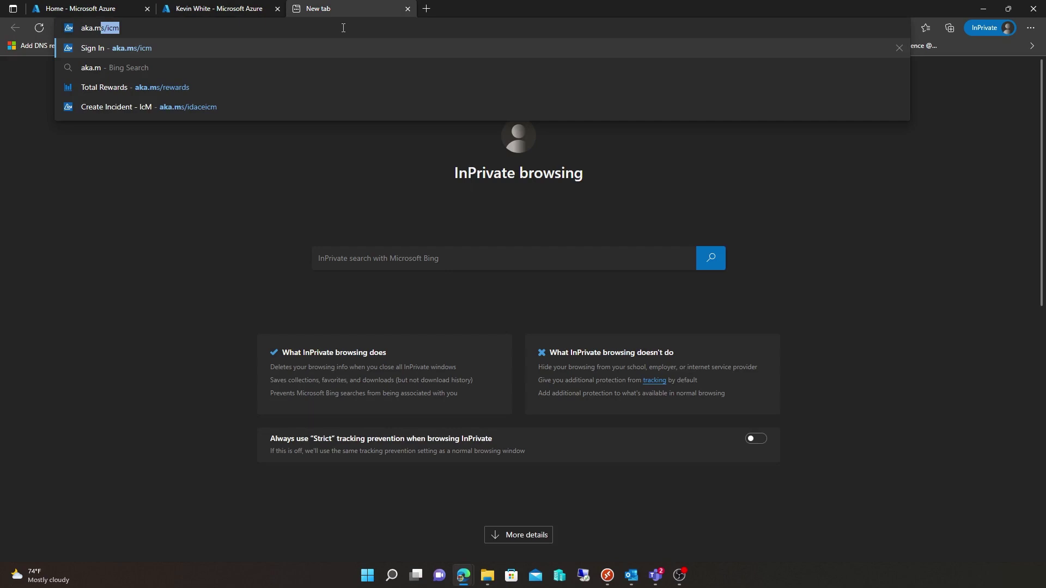
text(s/sspr)
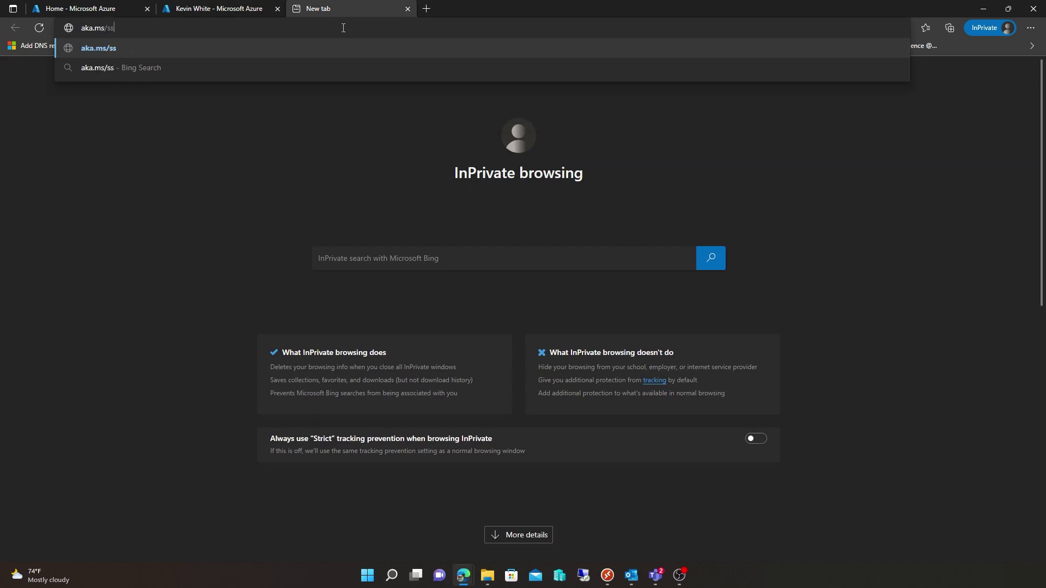
key(Return)
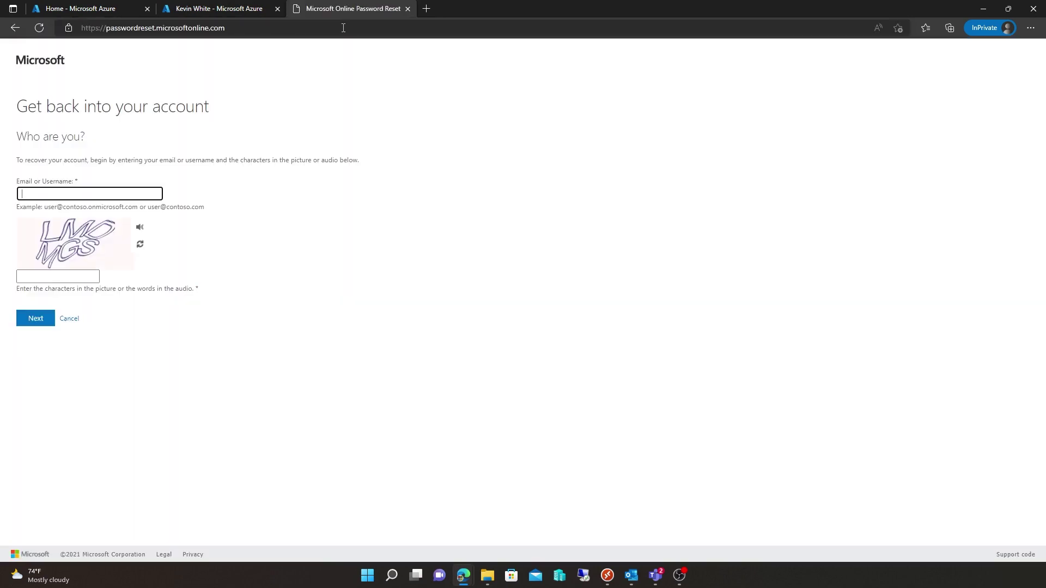
click(103, 194)
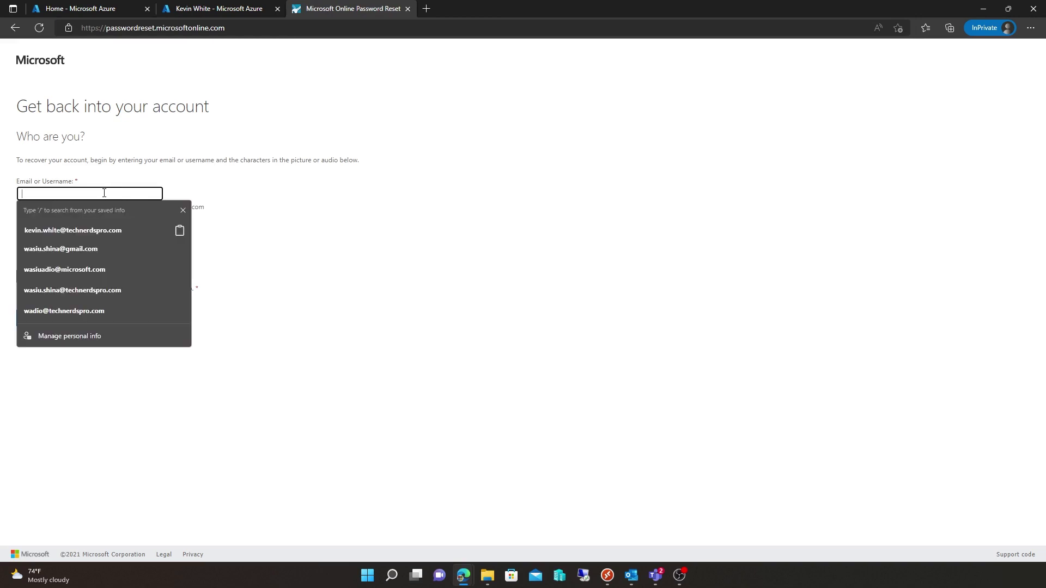
key(ctrl+v)
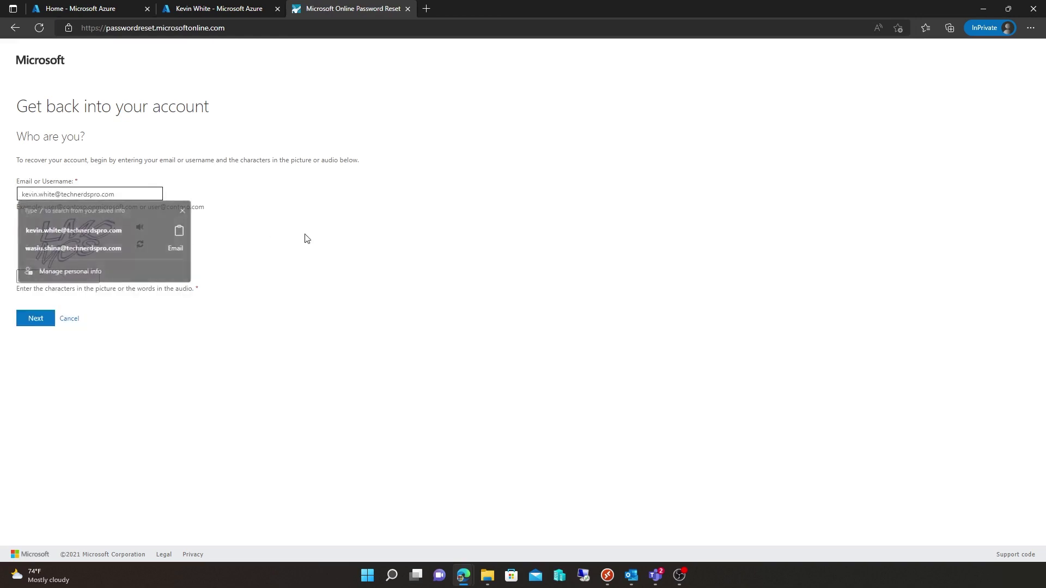
Step: Refresh the captcha twice, enter its answer, and submit the recovery form
click(296, 237)
click(140, 246)
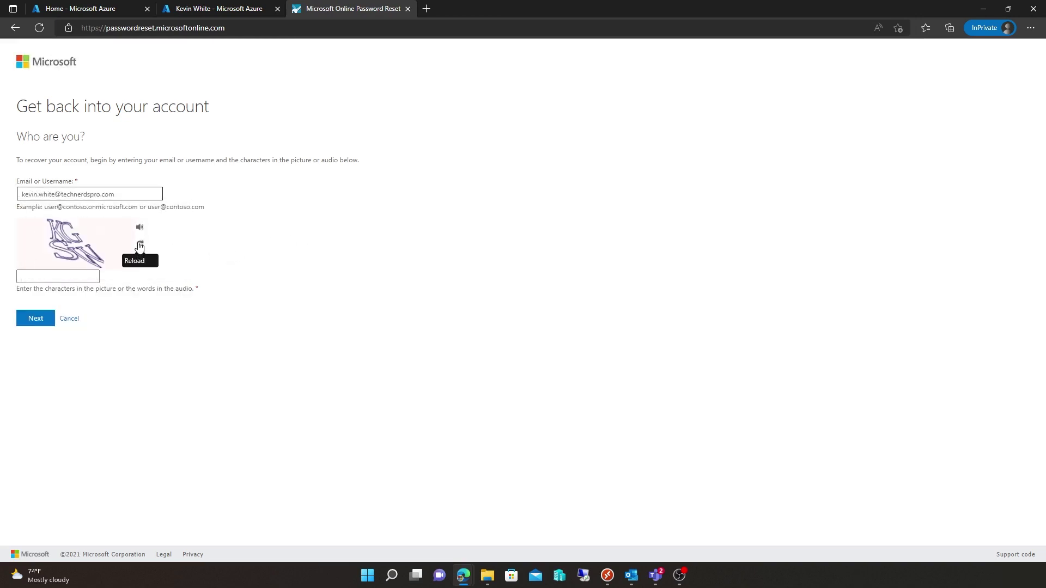
click(140, 247)
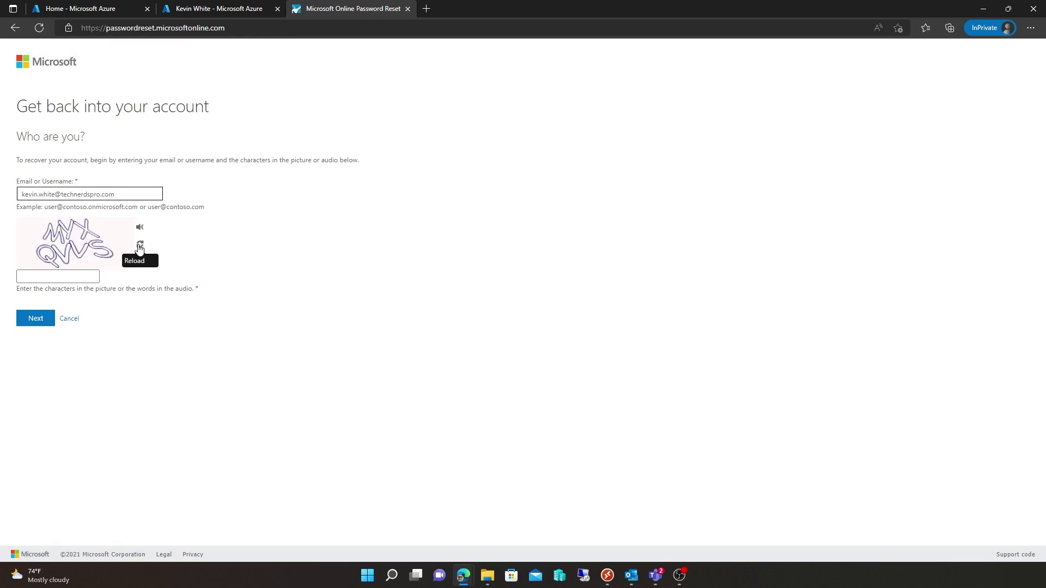
click(85, 278)
text(MYXQVVS)
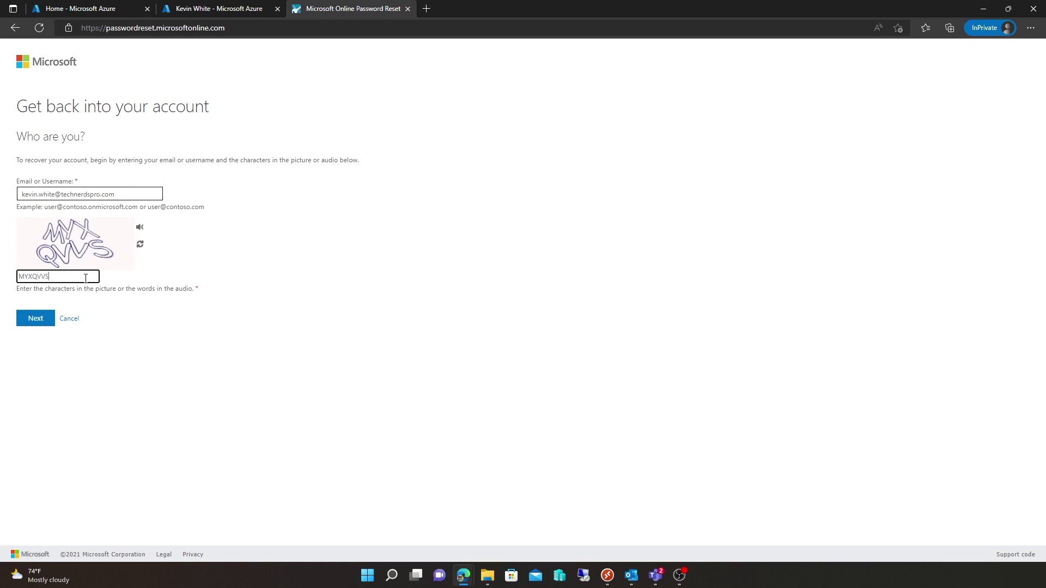
click(49, 319)
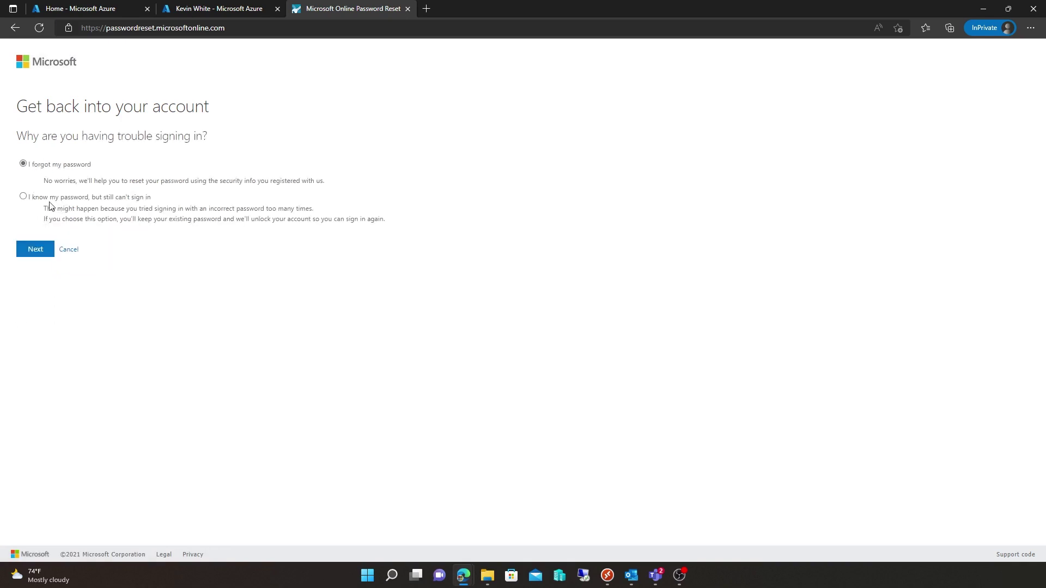
Step: Confirm 'I forgot my password' by texting a code to the saved phone number and entering it
click(36, 249)
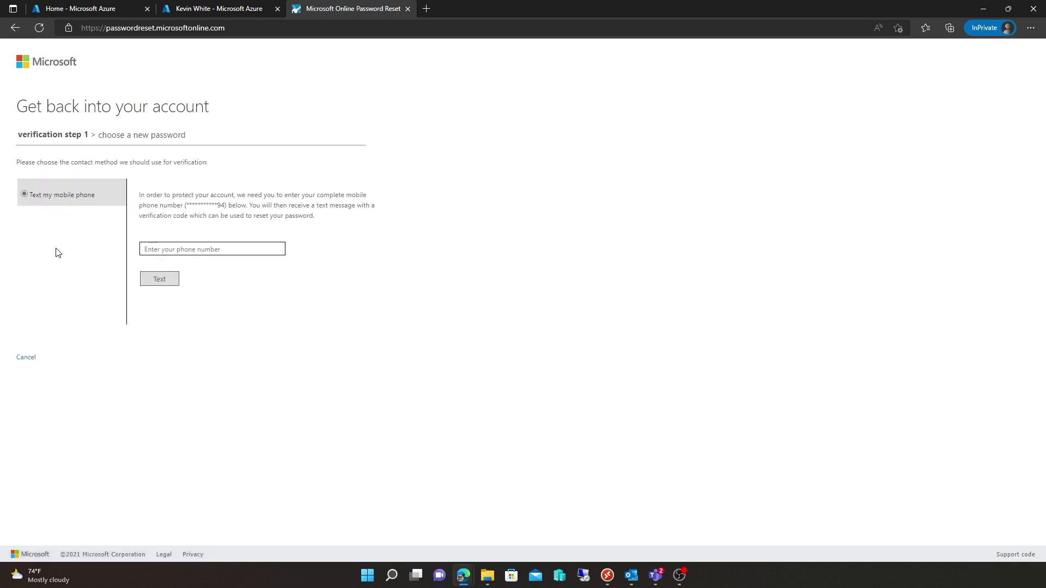
click(206, 249)
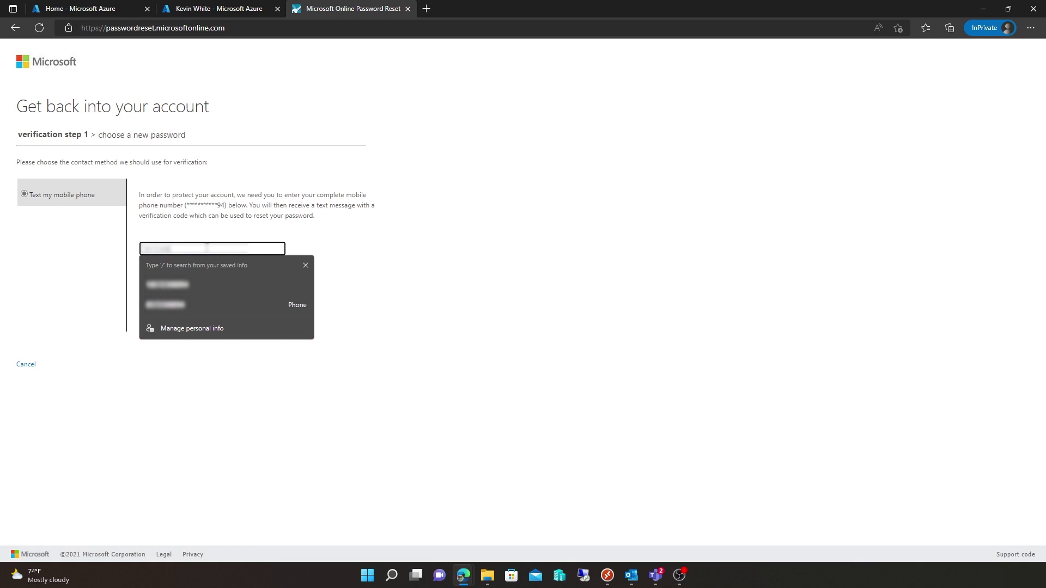
click(401, 196)
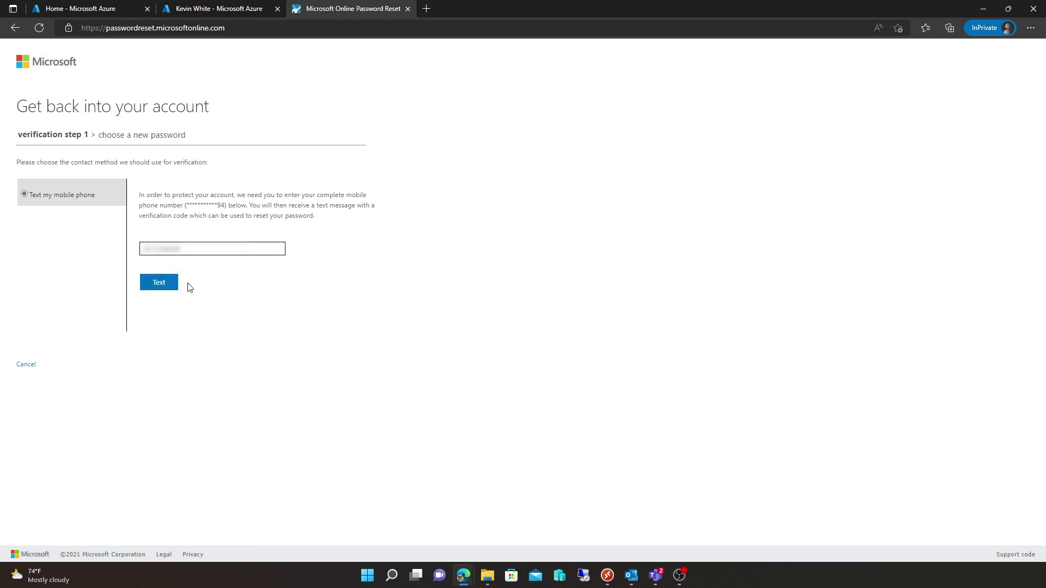
click(164, 280)
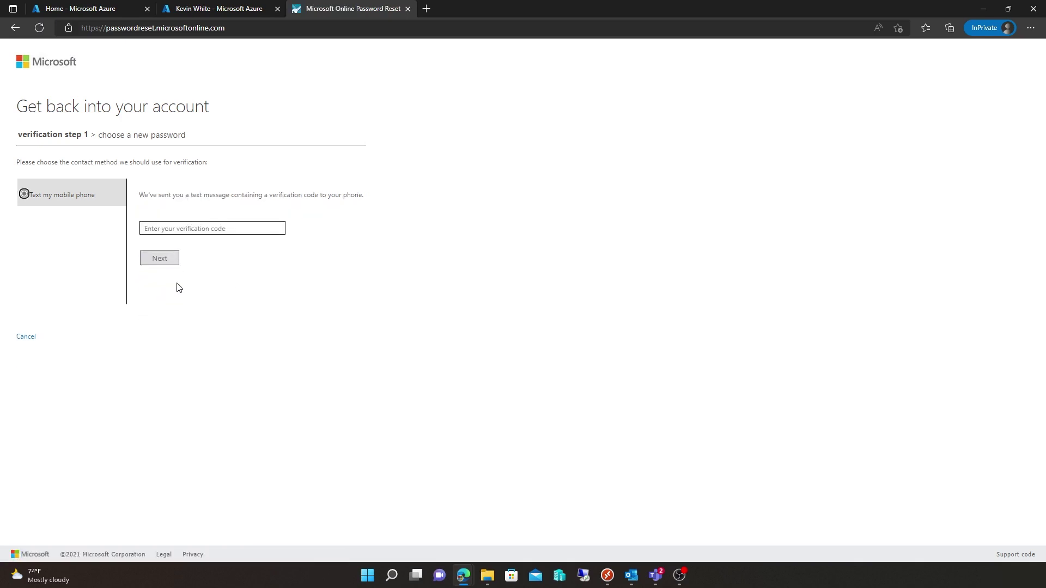
click(170, 228)
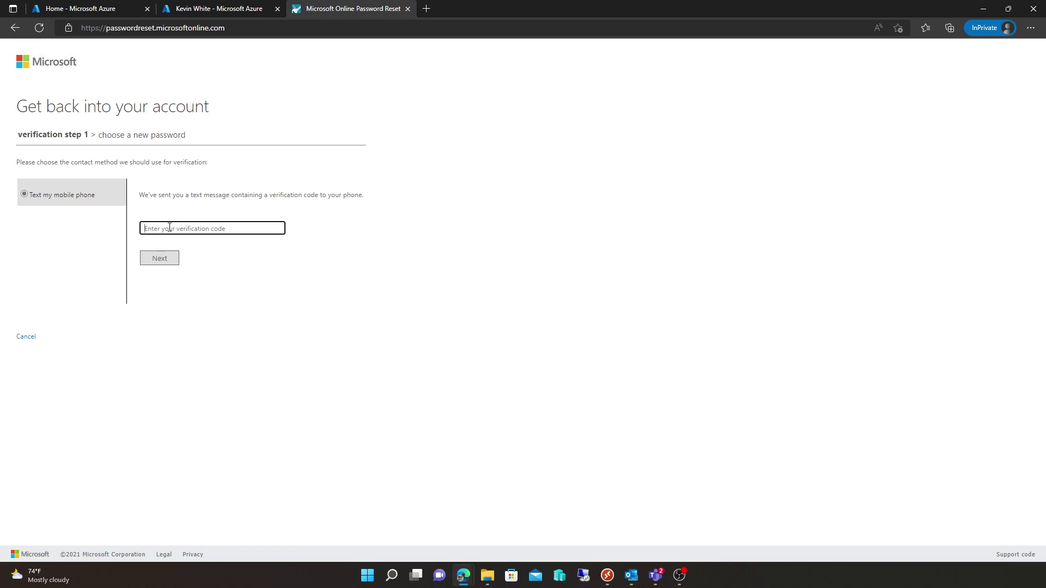
click(159, 262)
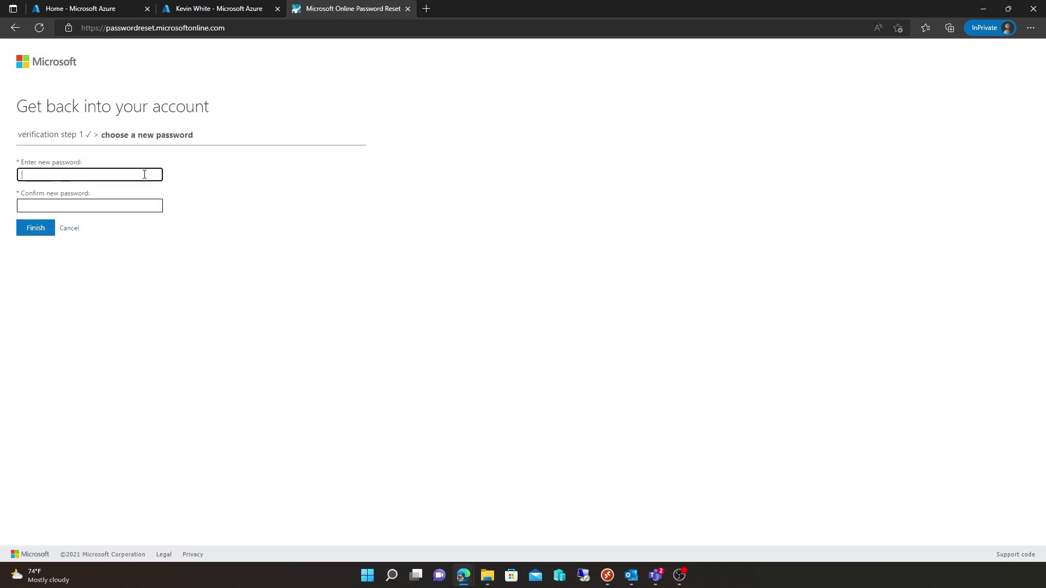
Step: Enter the new password, confirm it, and submit to finish the reset
key(Tab)
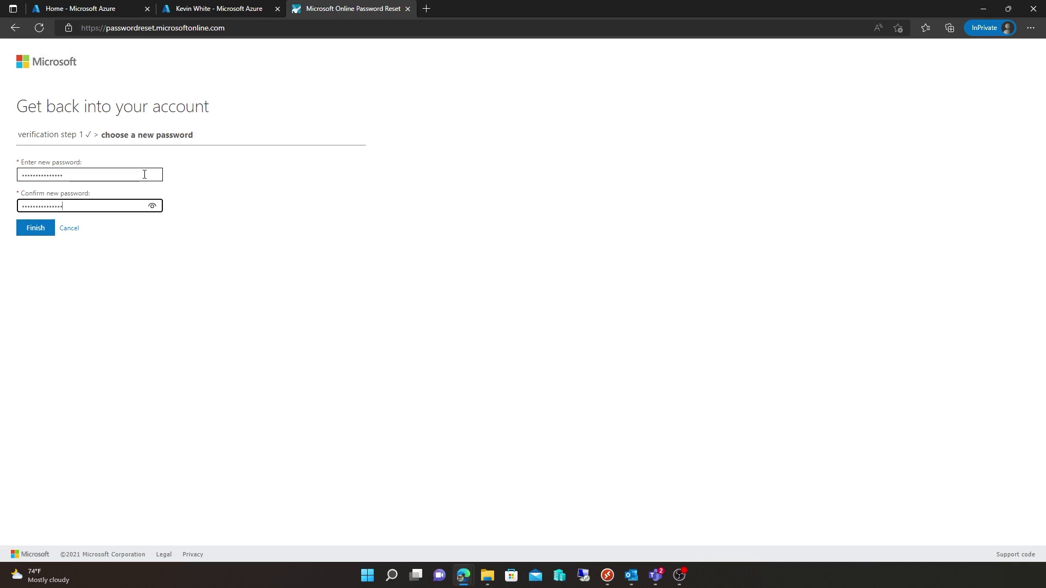
key(Return)
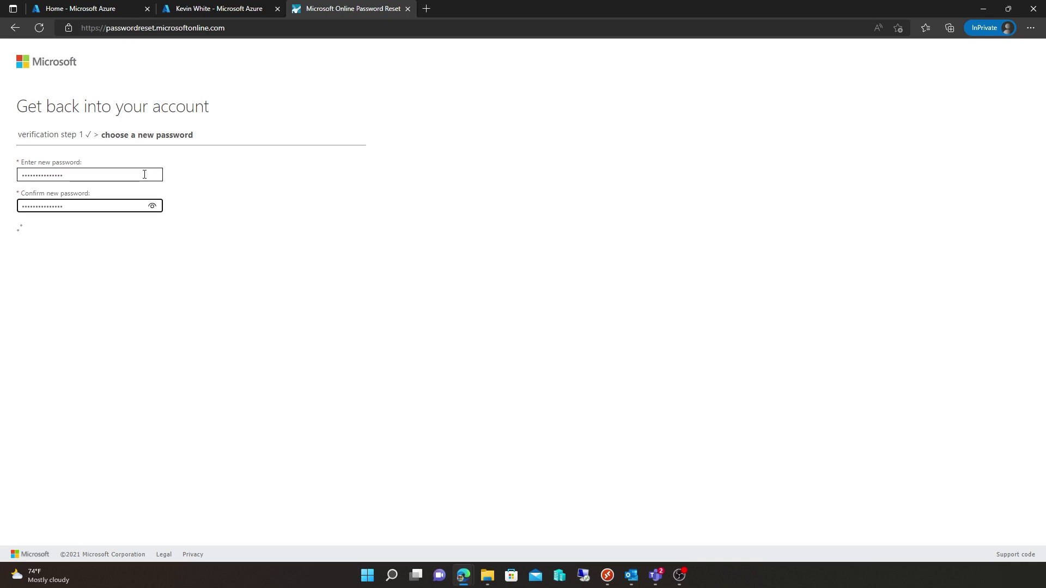